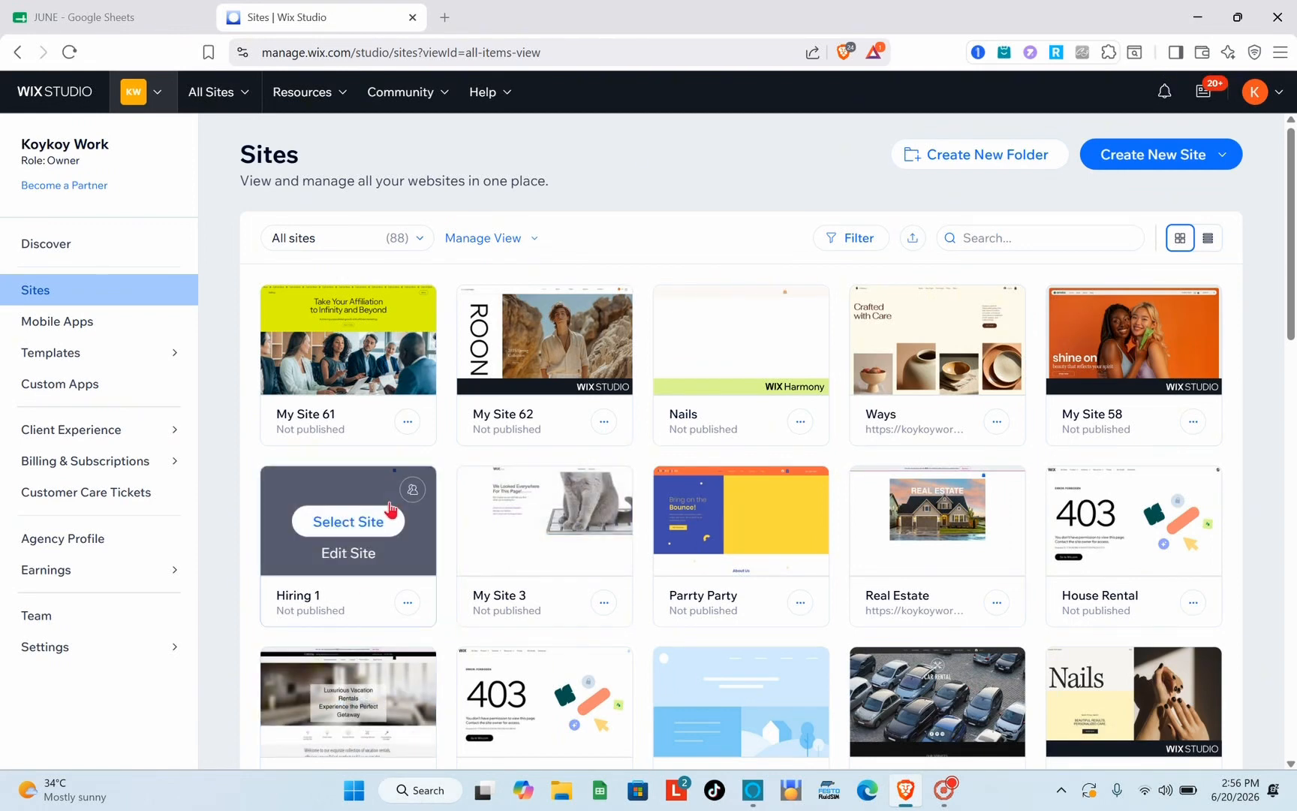
# Open the Nails site in the editor from the Sites list
pyautogui.moveTo(556, 605)
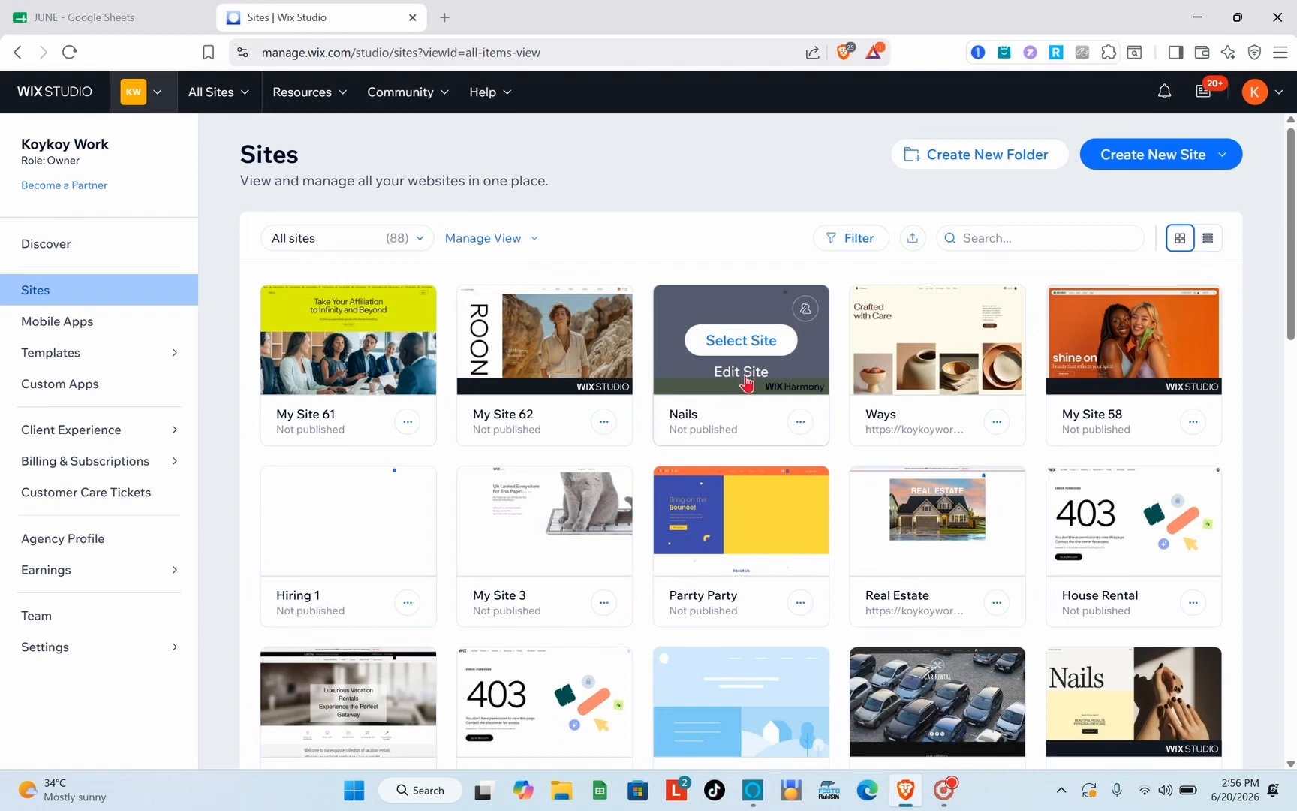
pyautogui.click(740, 372)
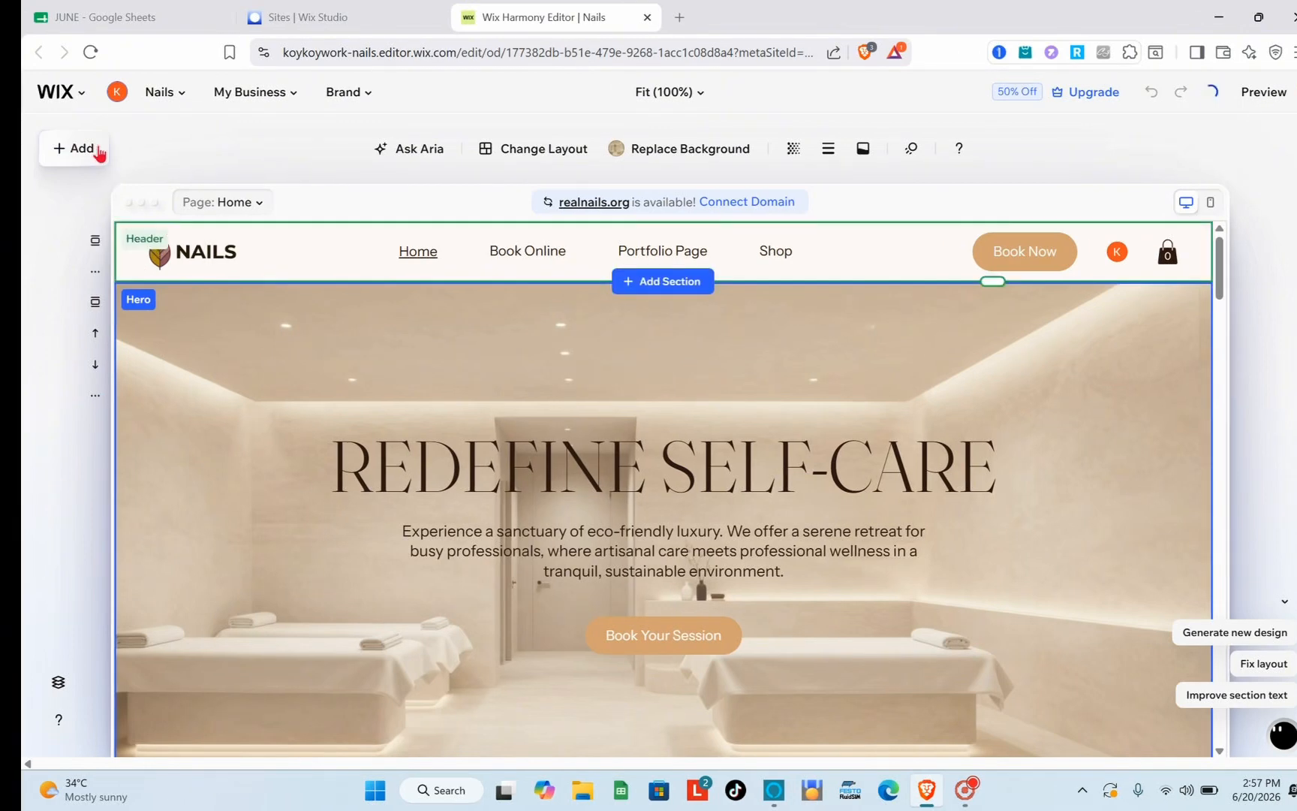
# Open the Add Elements panel and switch to the Form & Contact category
pyautogui.click(99, 152)
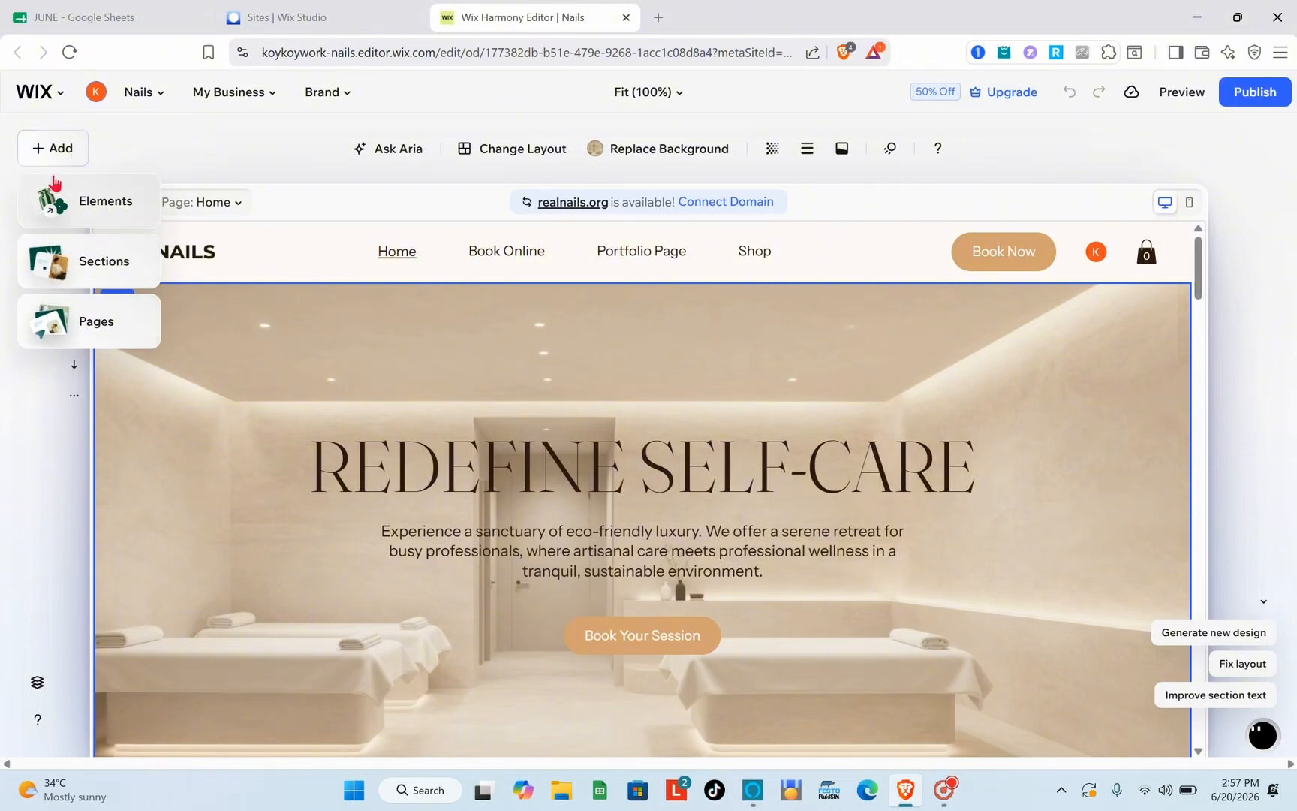
pyautogui.click(55, 151)
pyautogui.click(54, 151)
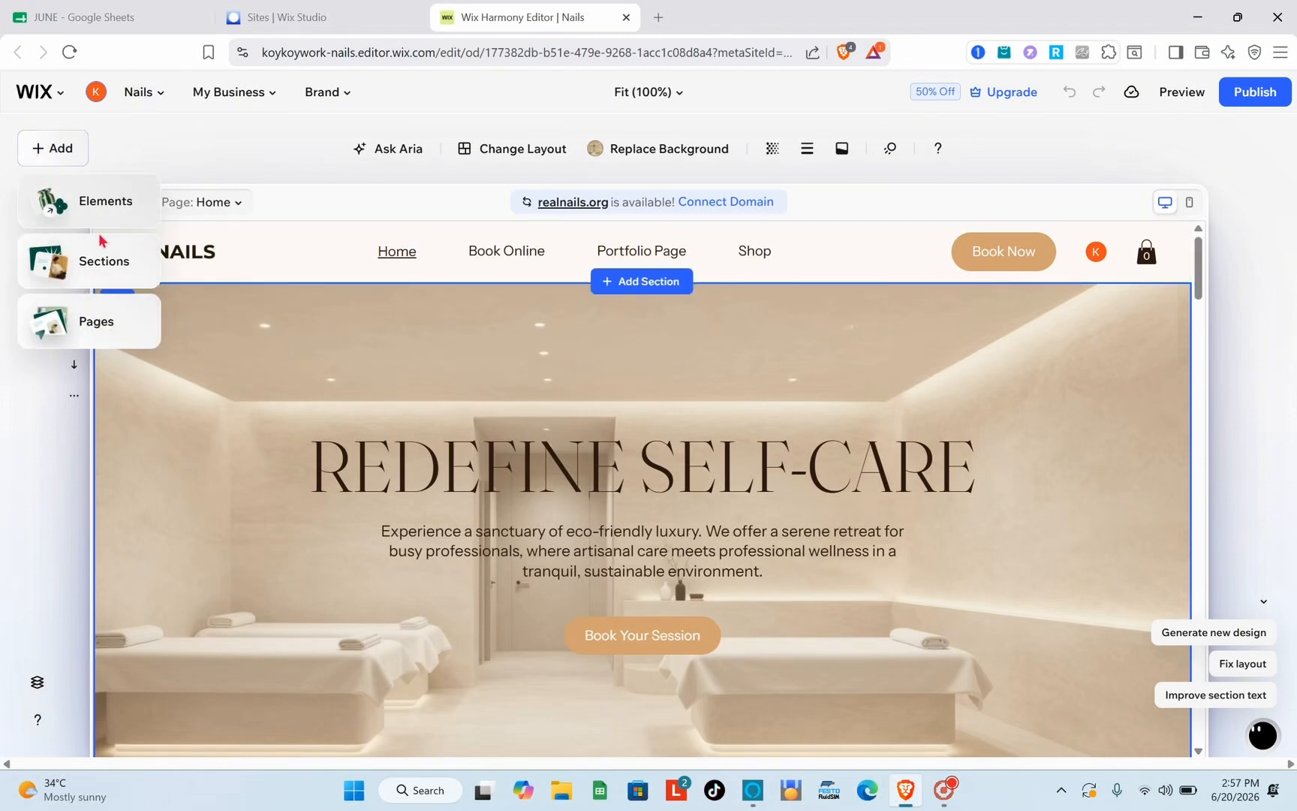
pyautogui.click(66, 209)
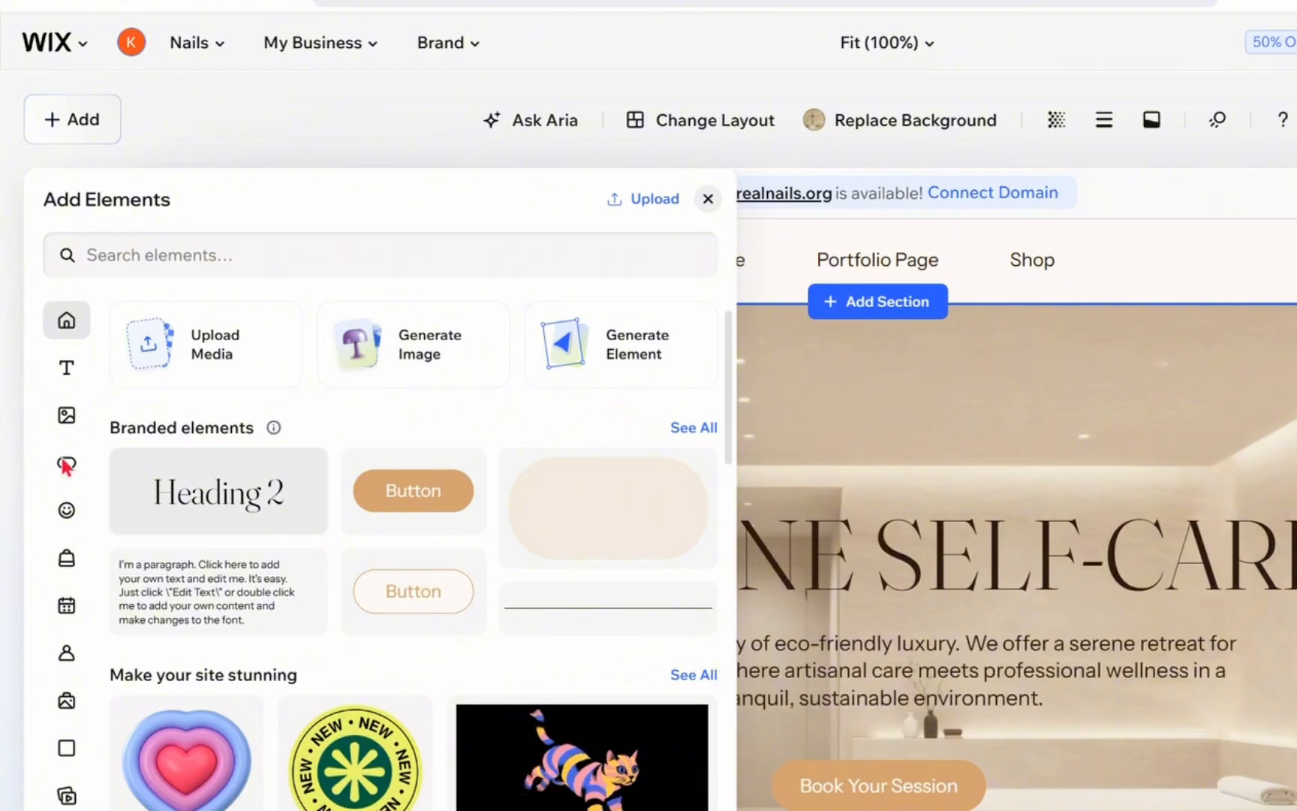
pyautogui.moveTo(50, 349)
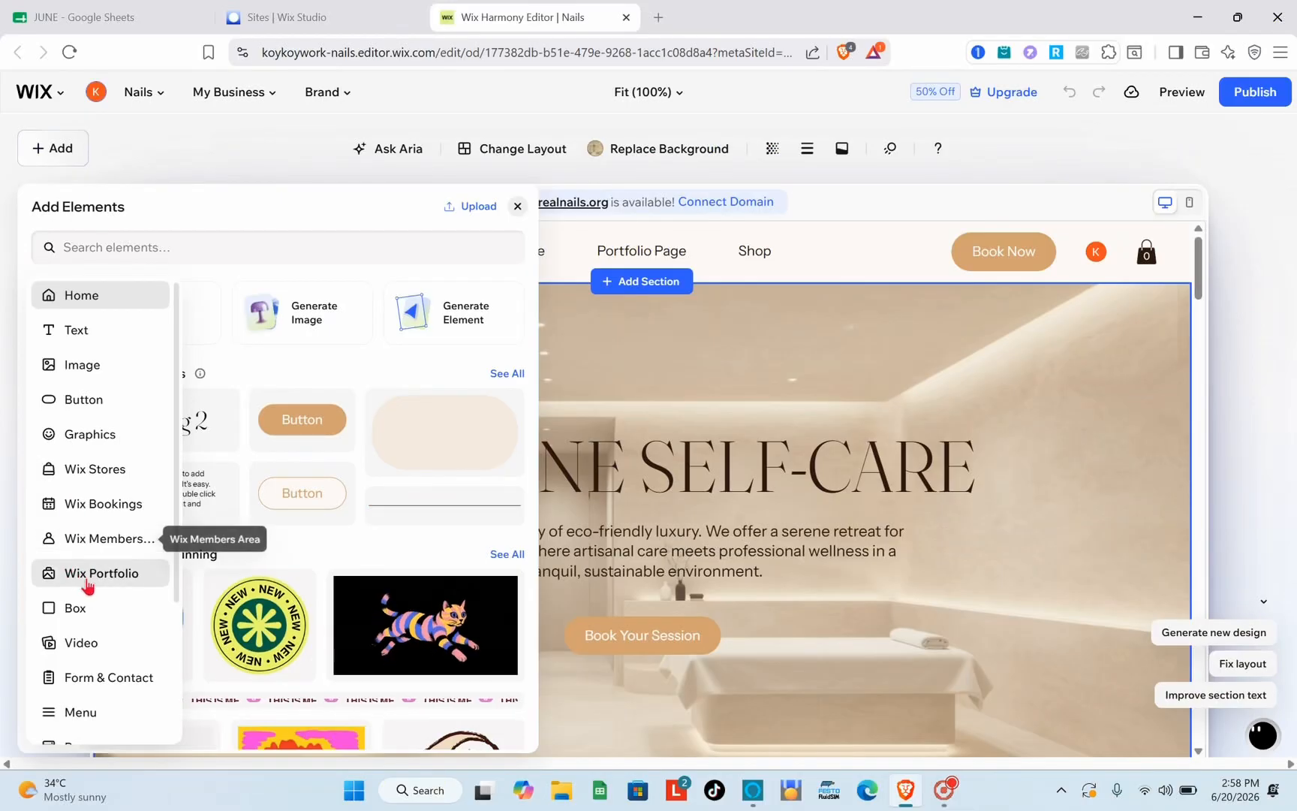
pyautogui.scroll(-1, 84, 613)
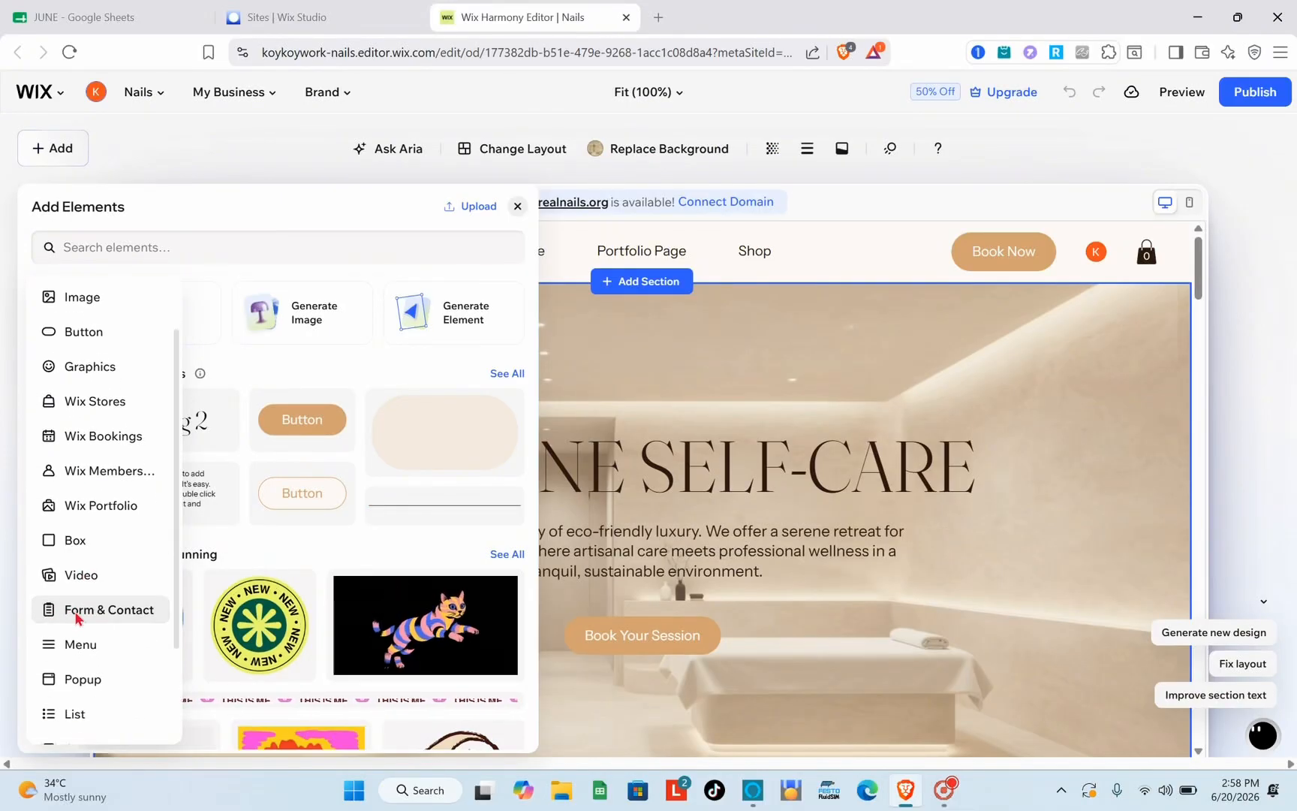
pyautogui.click(76, 617)
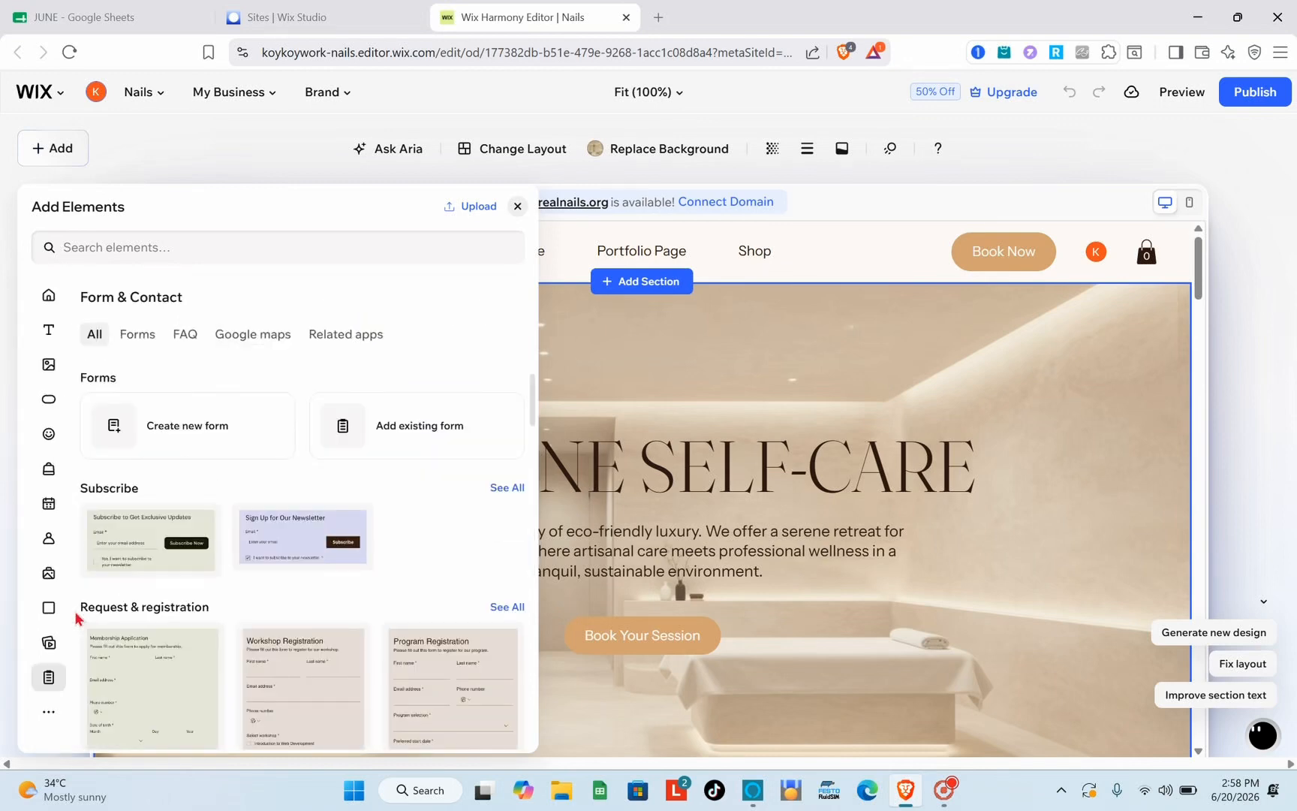
# Browse the Forms templates and add the Workshop Registration form to the home page
pyautogui.scroll(-1, 220, 459)
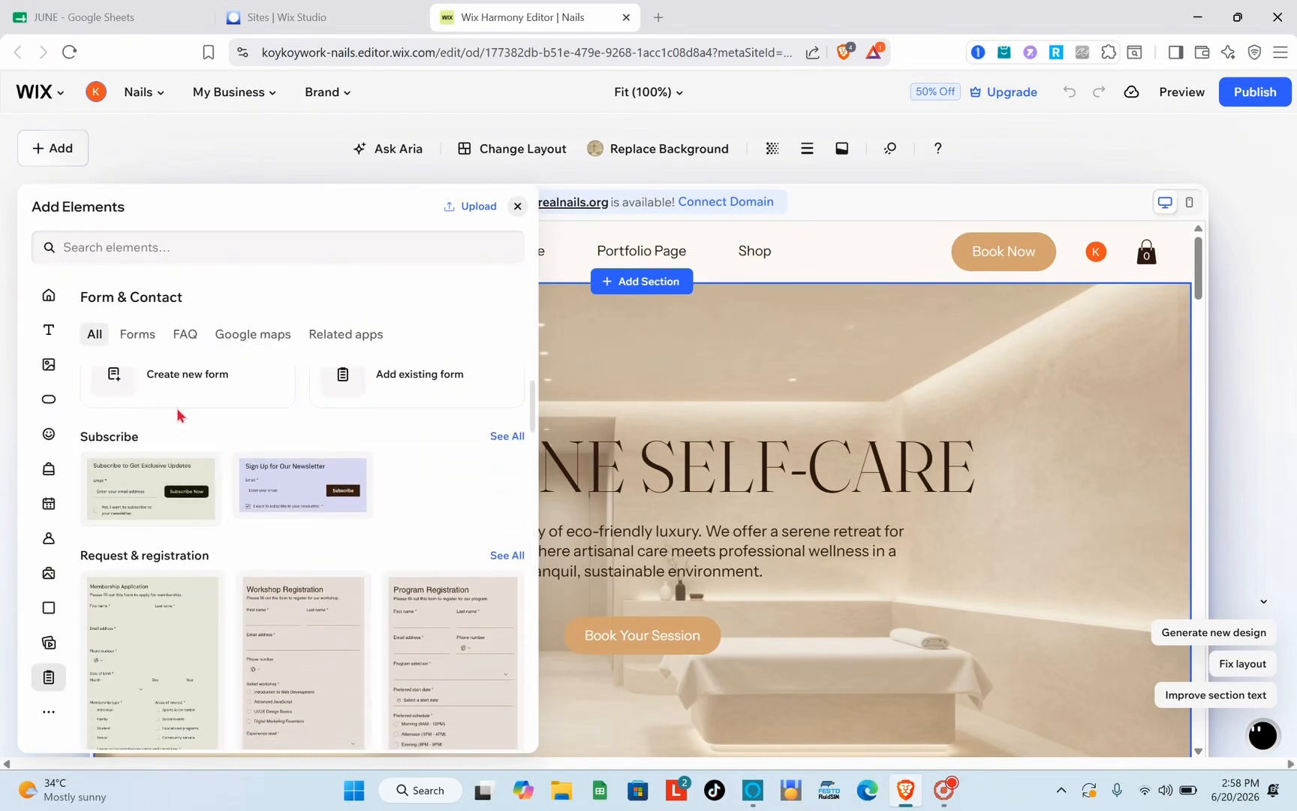
pyautogui.scroll(1, 179, 415)
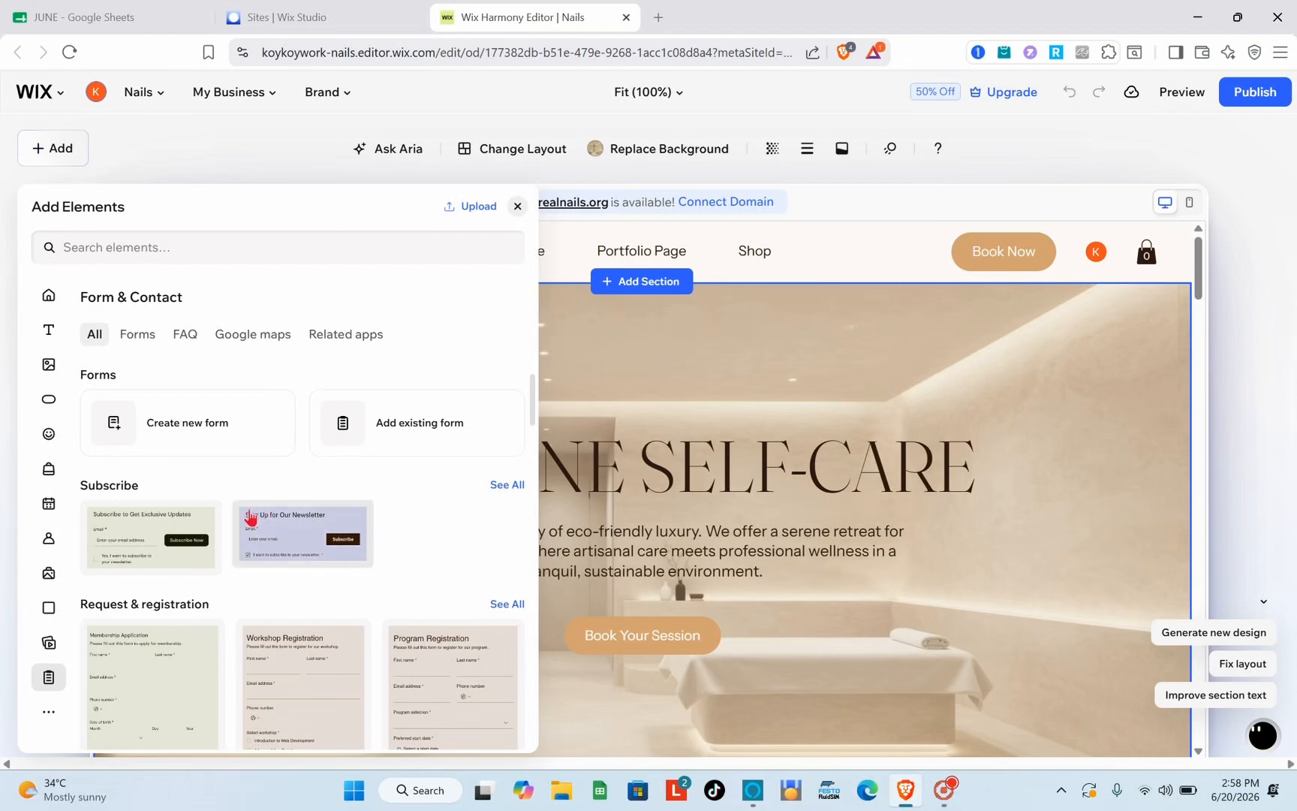
pyautogui.scroll(-1, 249, 518)
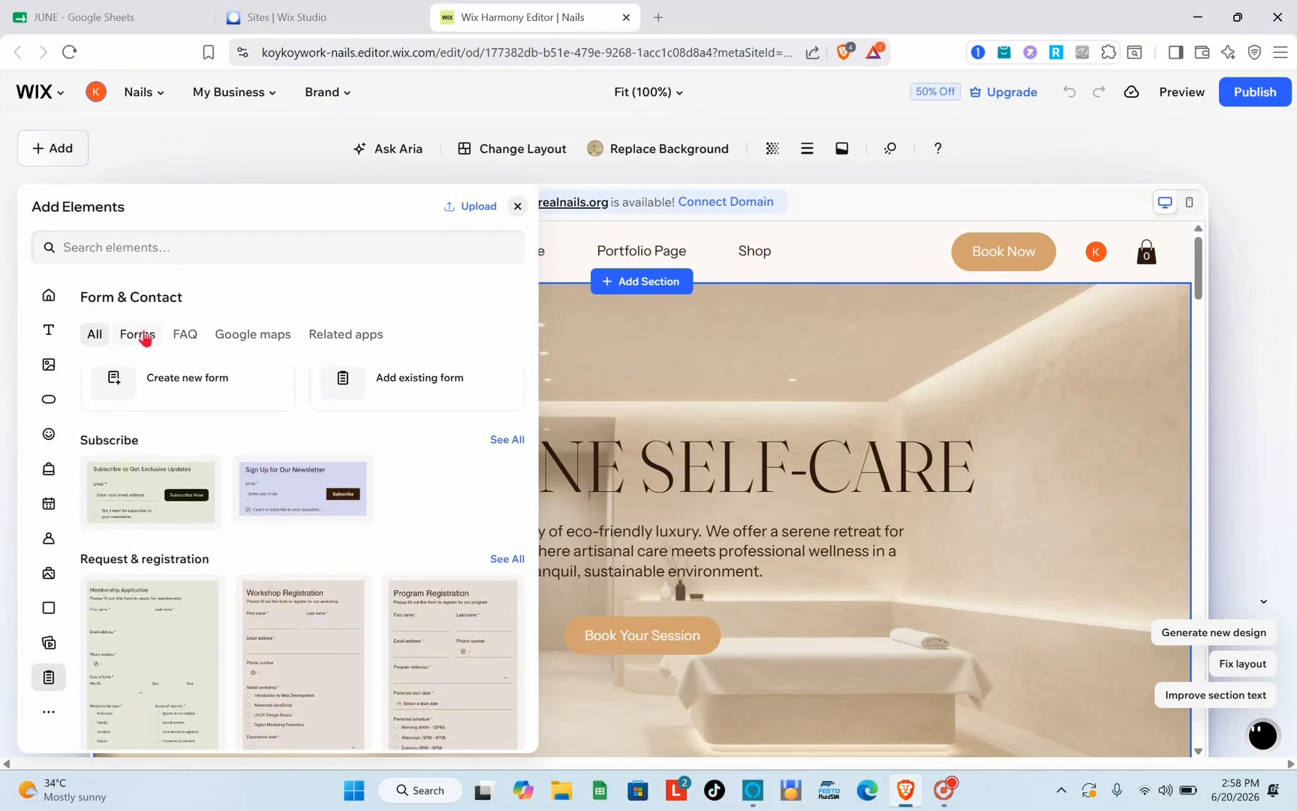
pyautogui.click(145, 336)
pyautogui.scroll(-4, 314, 609)
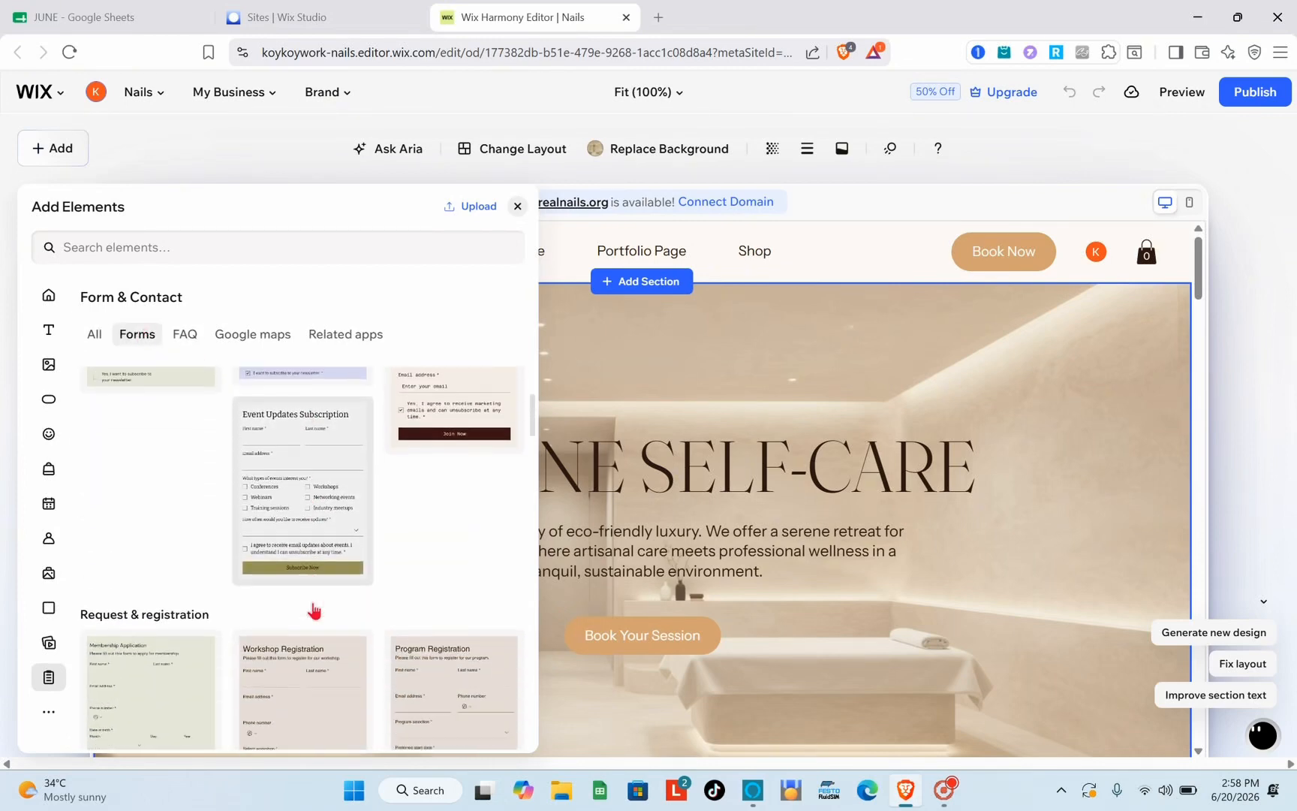
pyautogui.scroll(-4, 314, 609)
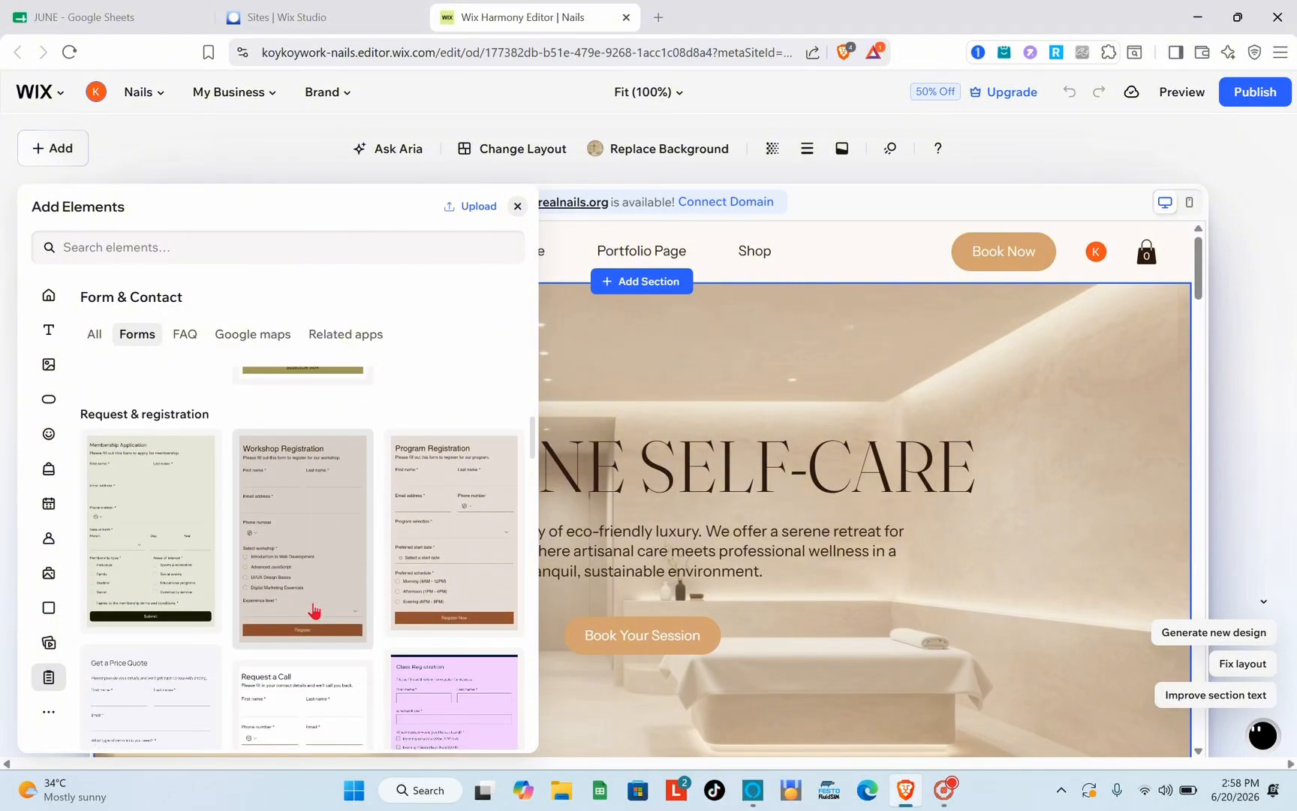
pyautogui.scroll(3, 314, 609)
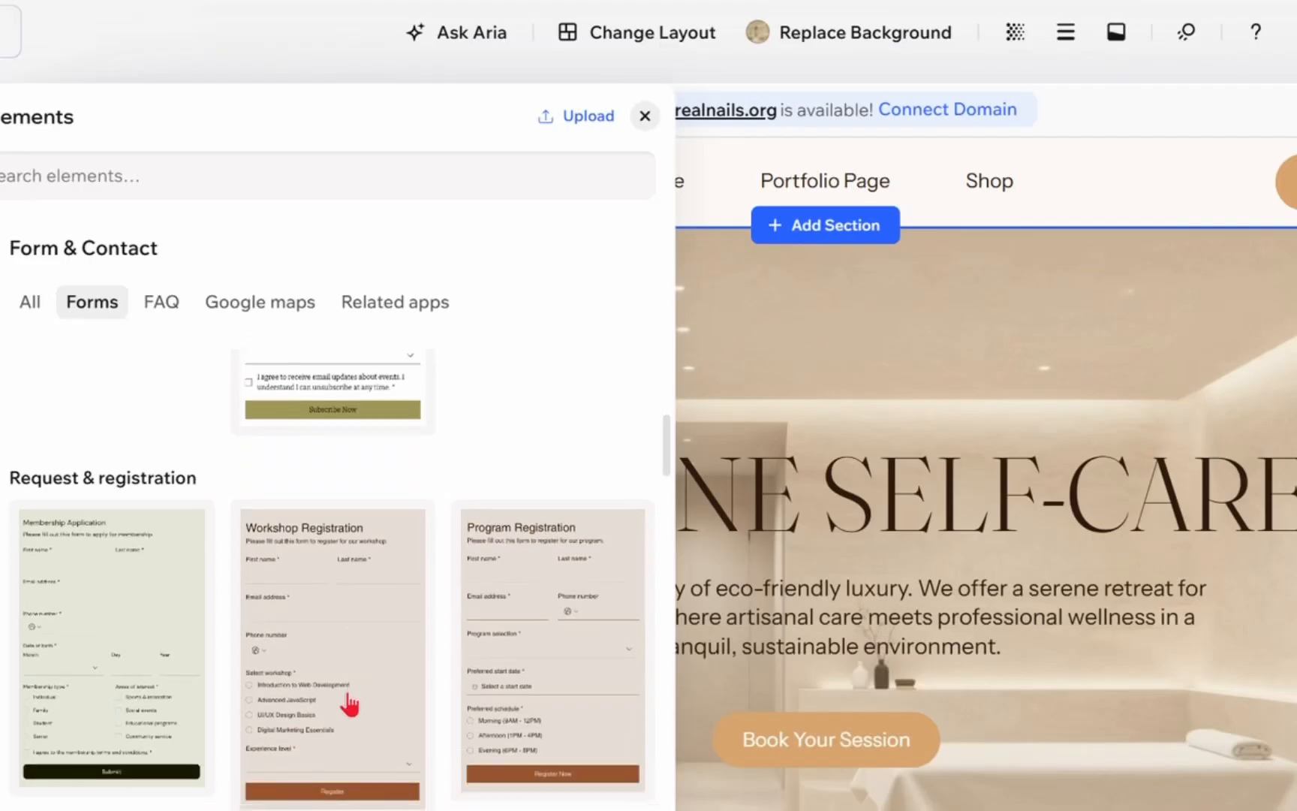
pyautogui.scroll(-1, 314, 612)
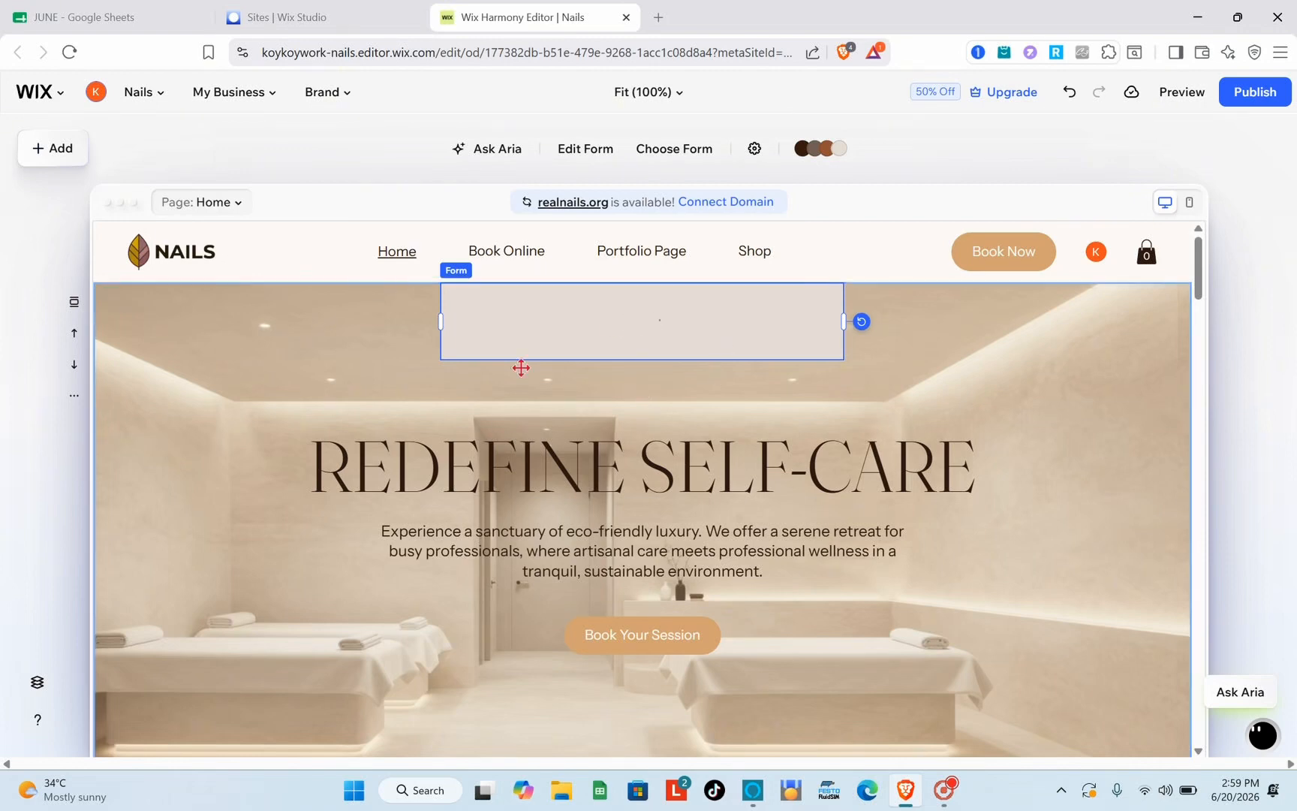
pyautogui.click(946, 802)
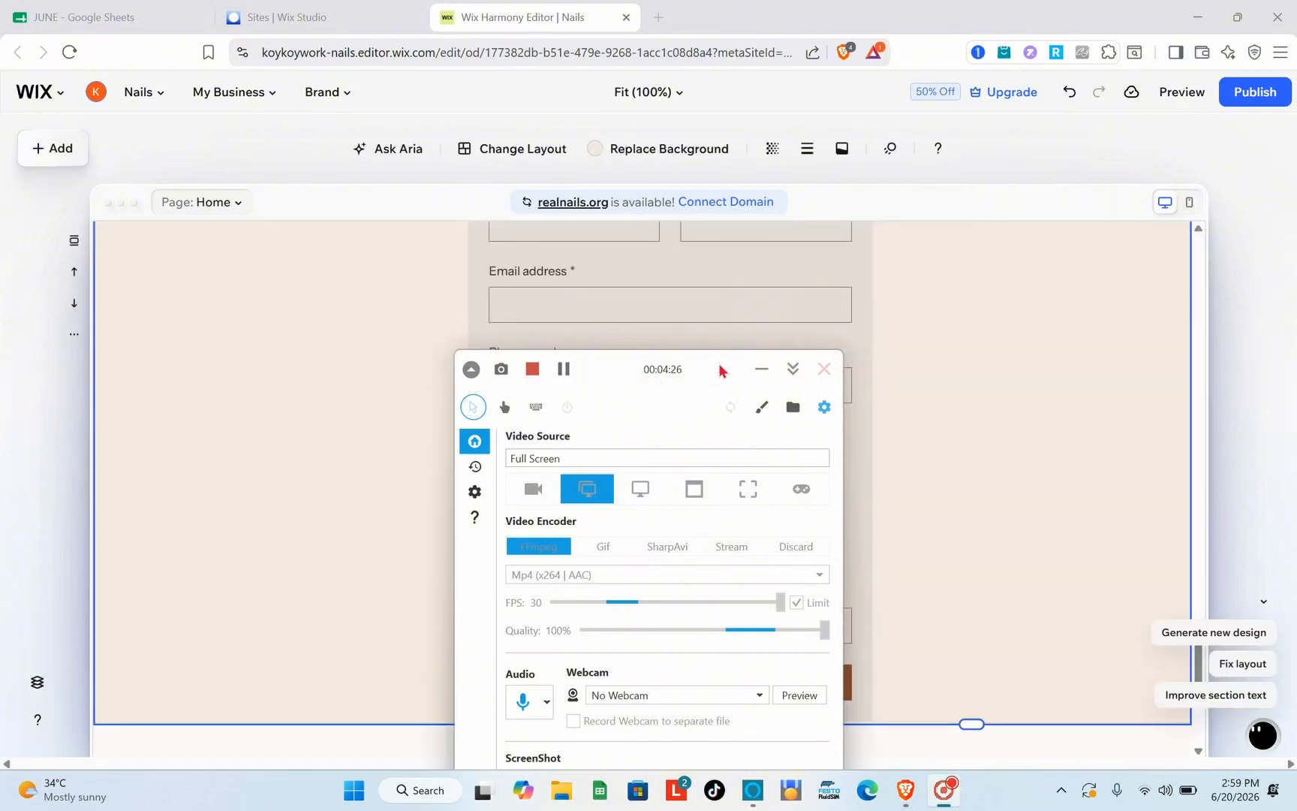
pyautogui.click(758, 369)
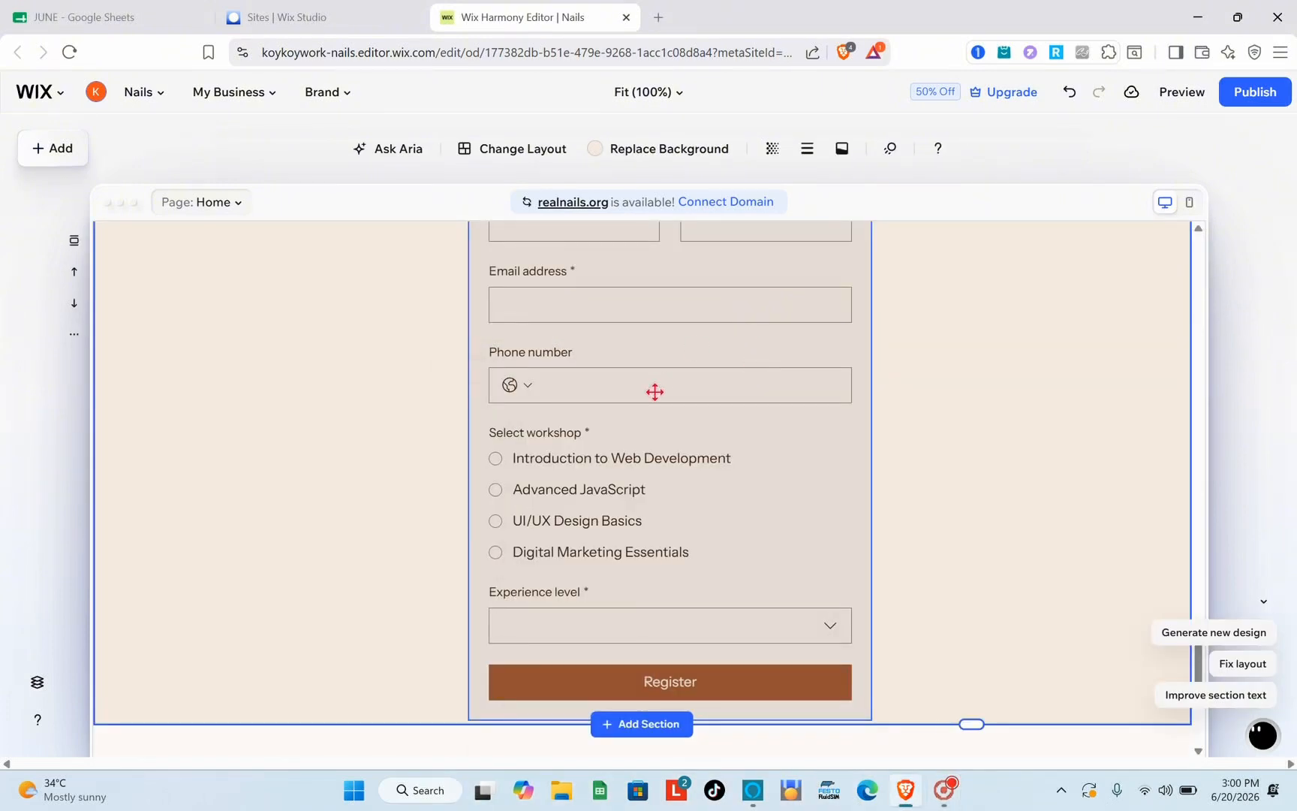
# Select the Workshop Registration form on the page and open it in the form editor
pyautogui.scroll(3, 654, 392)
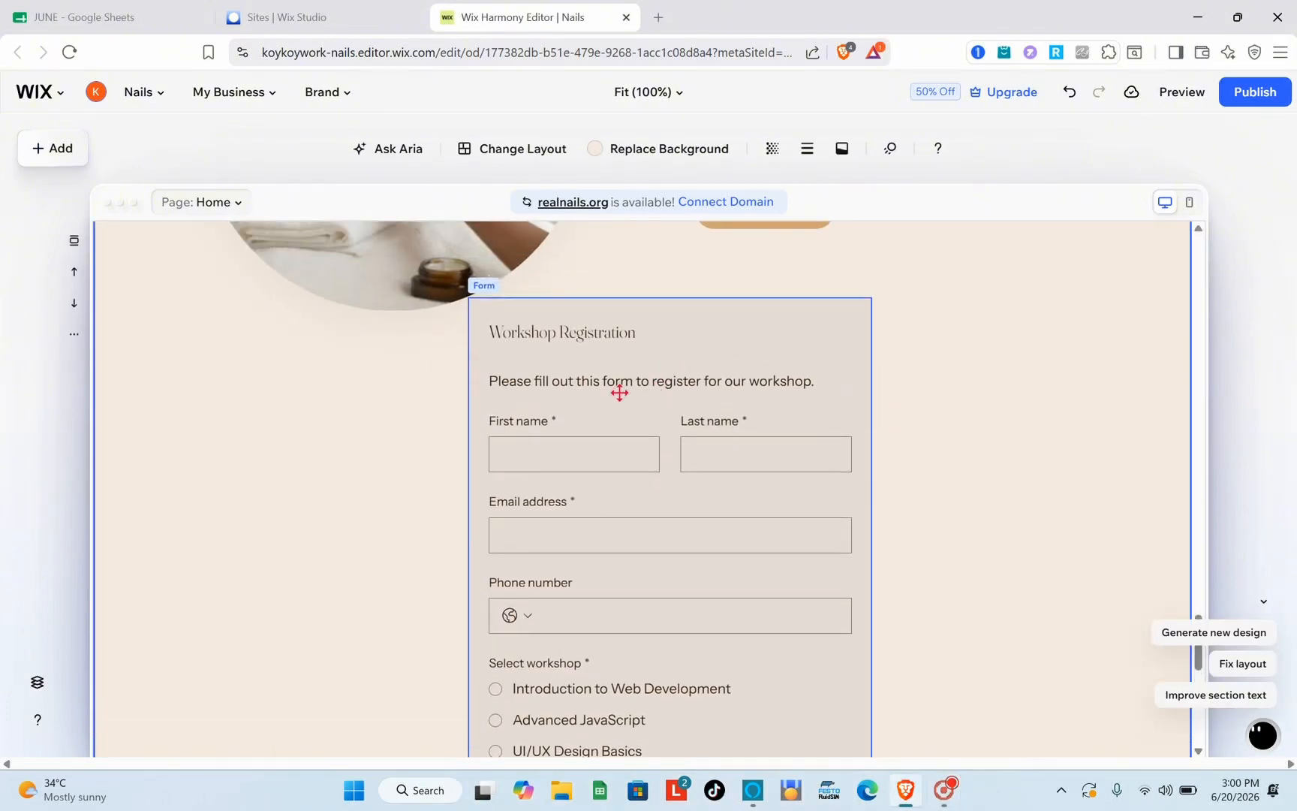
pyautogui.click(621, 392)
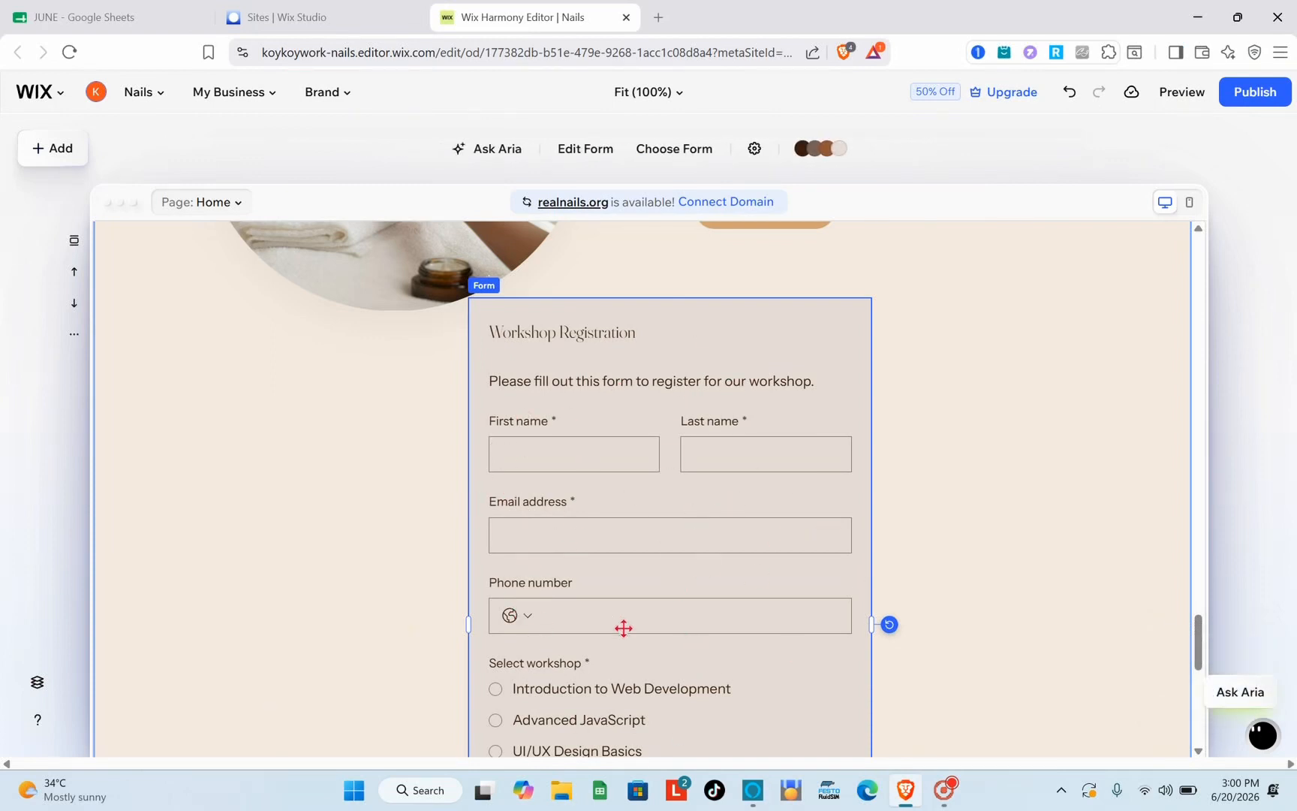
pyautogui.click(573, 154)
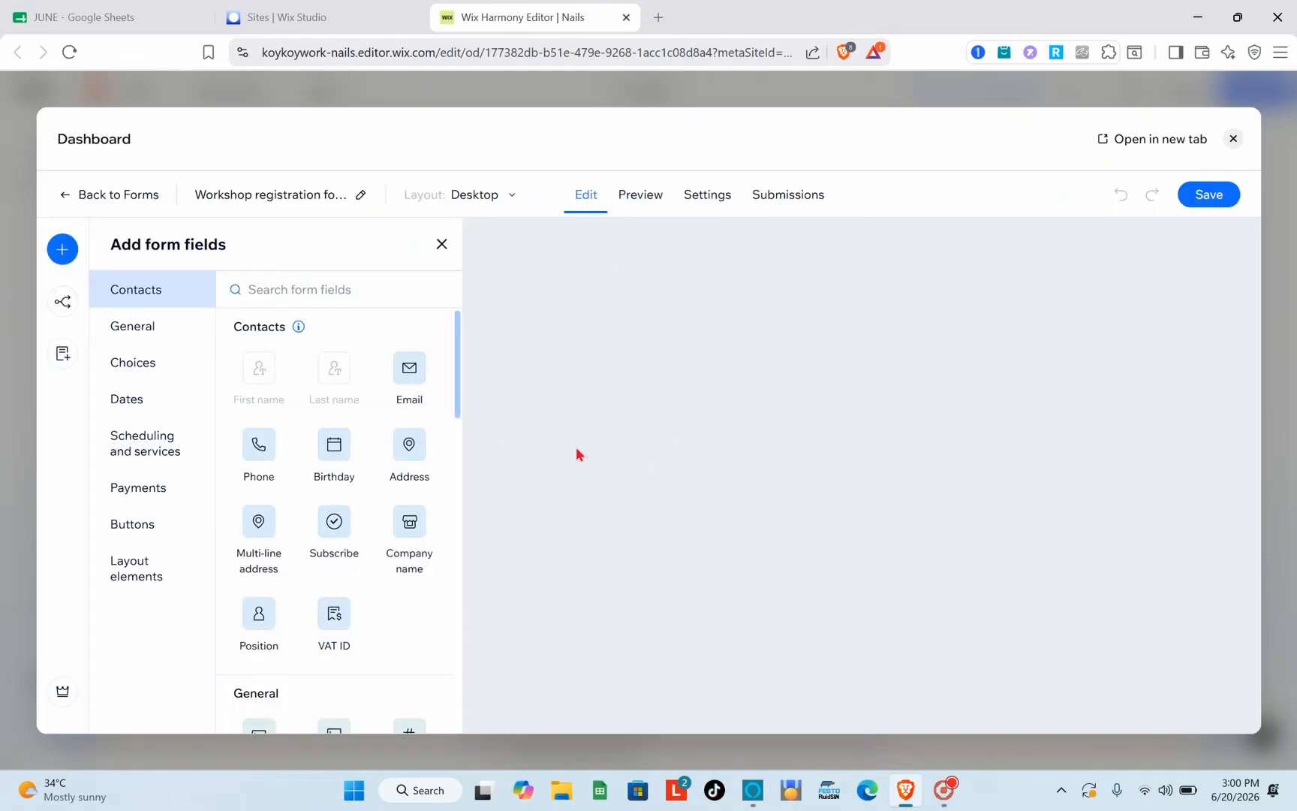
# Inspect the First name field's settings and its field title
pyautogui.scroll(-1, 595, 443)
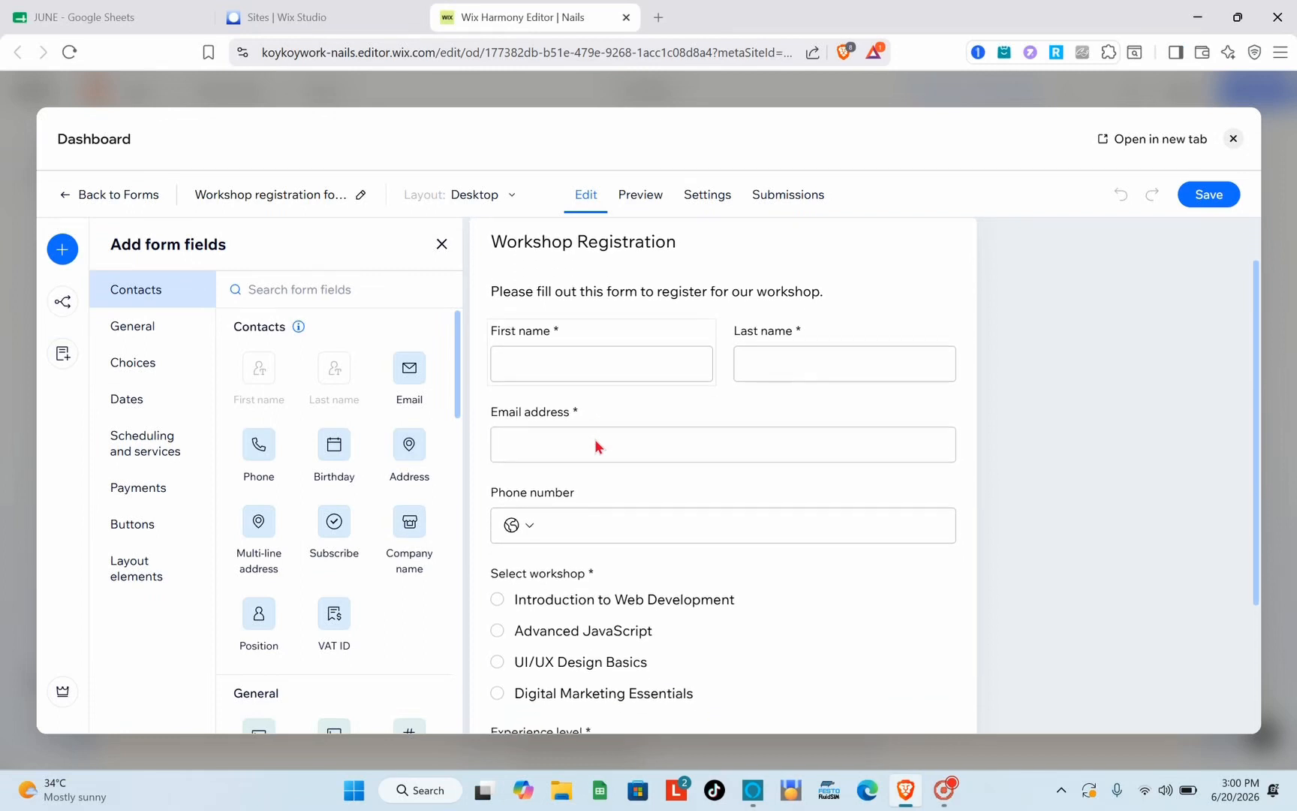
pyautogui.scroll(-1, 595, 439)
pyautogui.scroll(2, 597, 442)
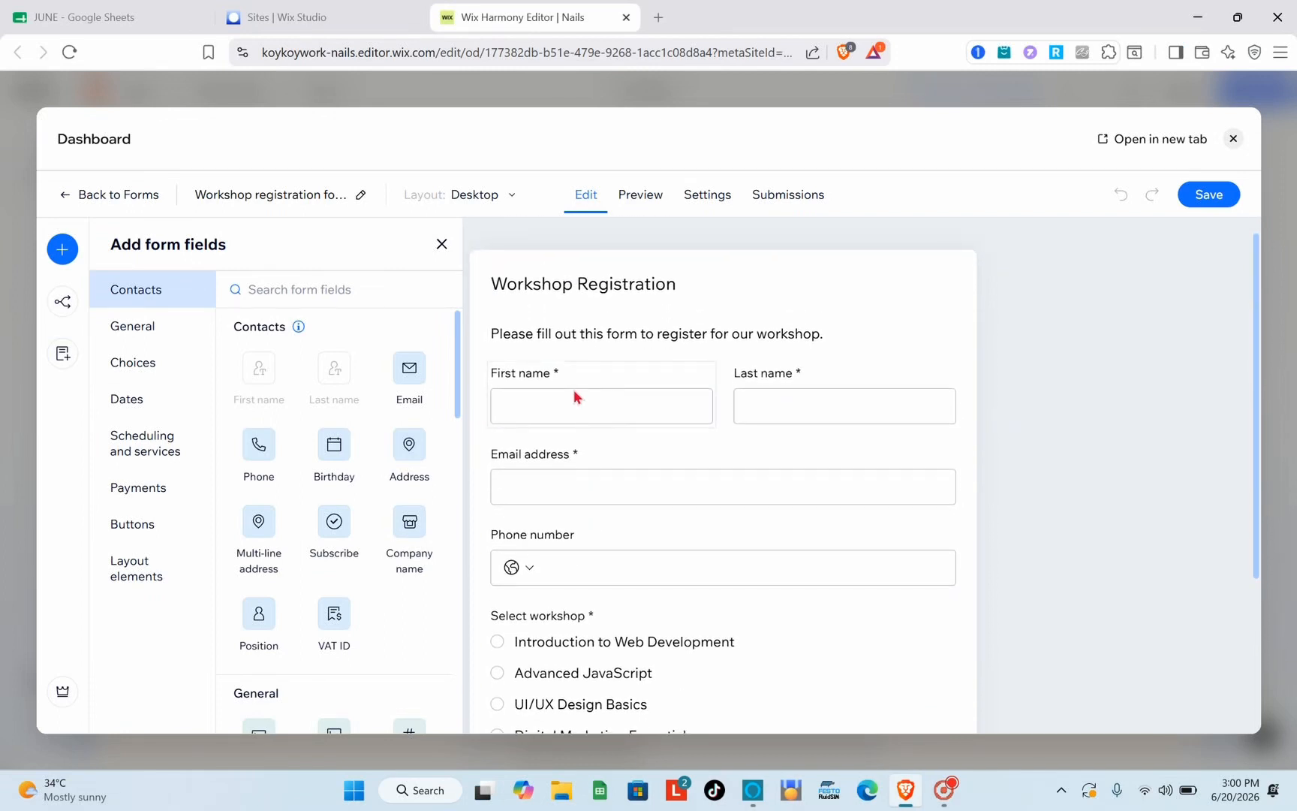
pyautogui.click(575, 396)
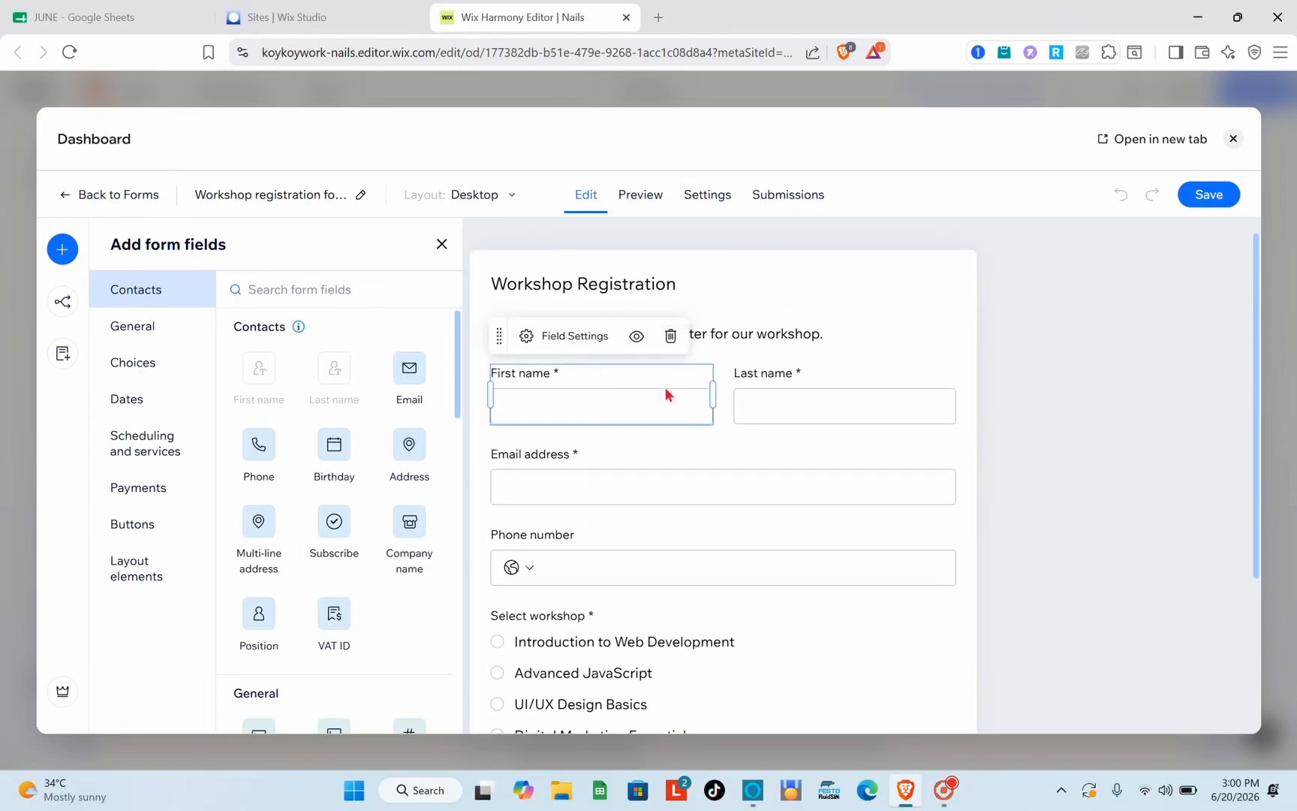
pyautogui.click(566, 341)
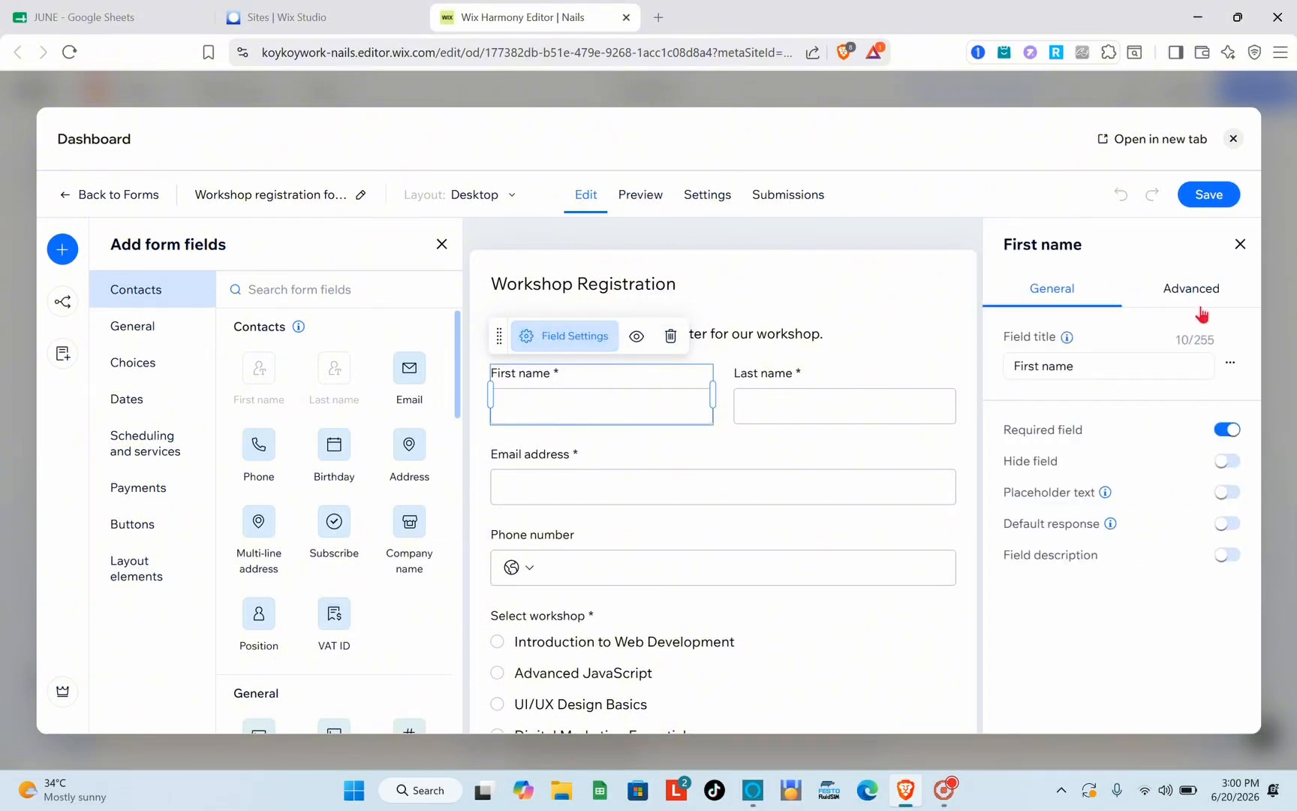
pyautogui.tripleClick(1096, 363)
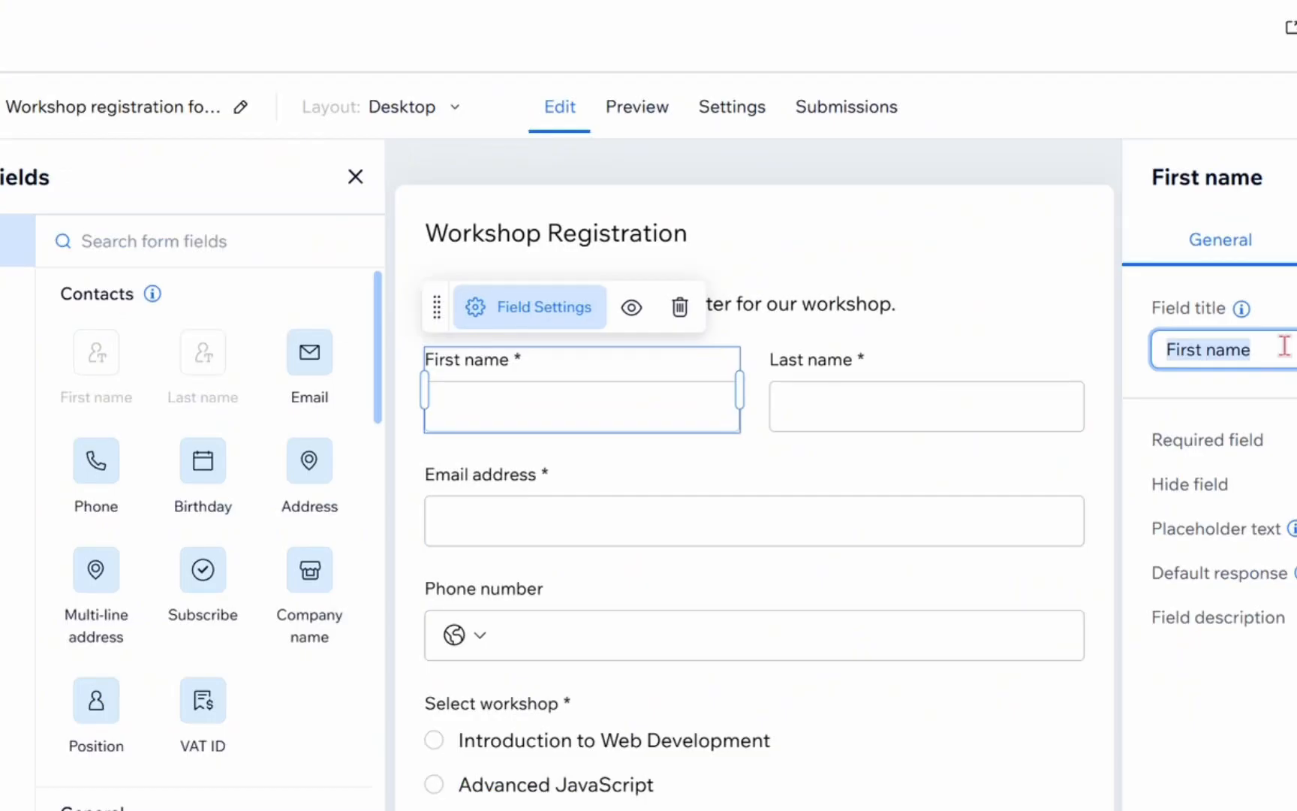
pyautogui.click(1284, 346)
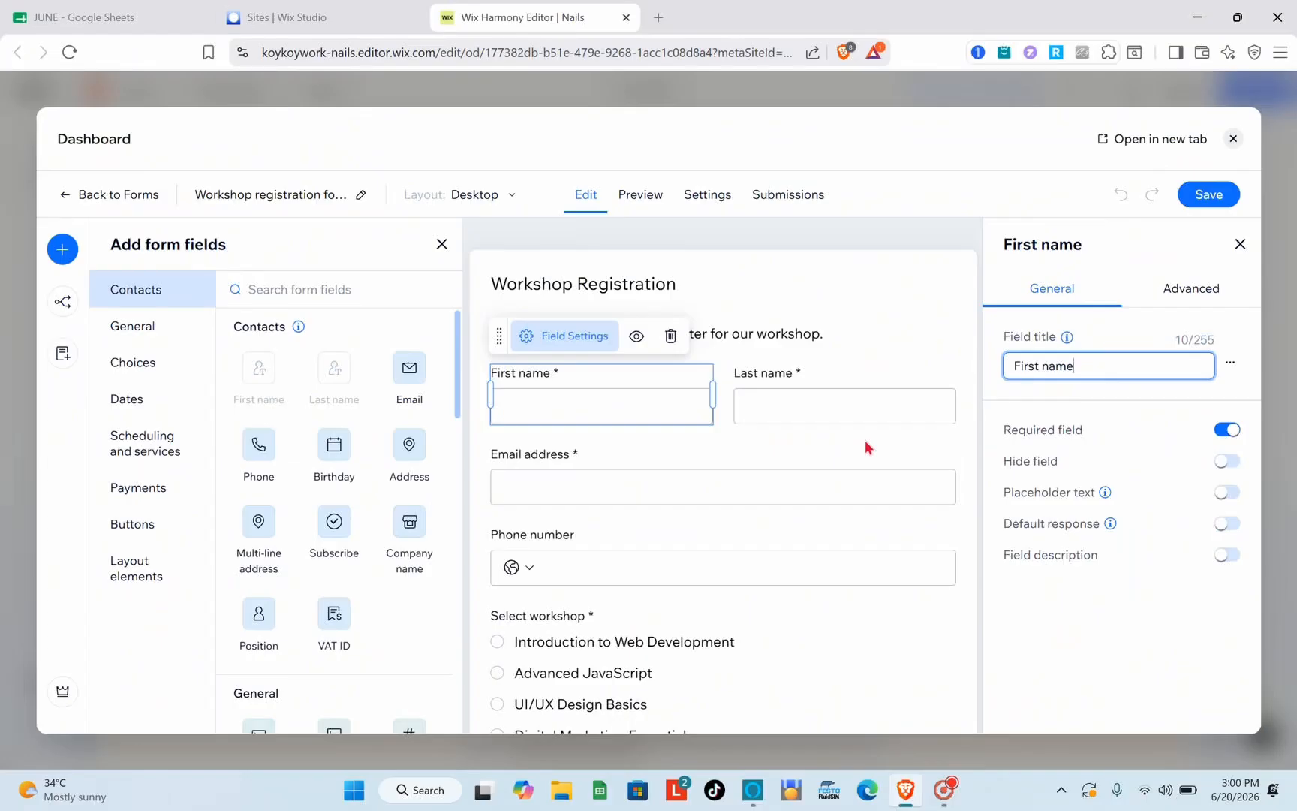
pyautogui.click(956, 455)
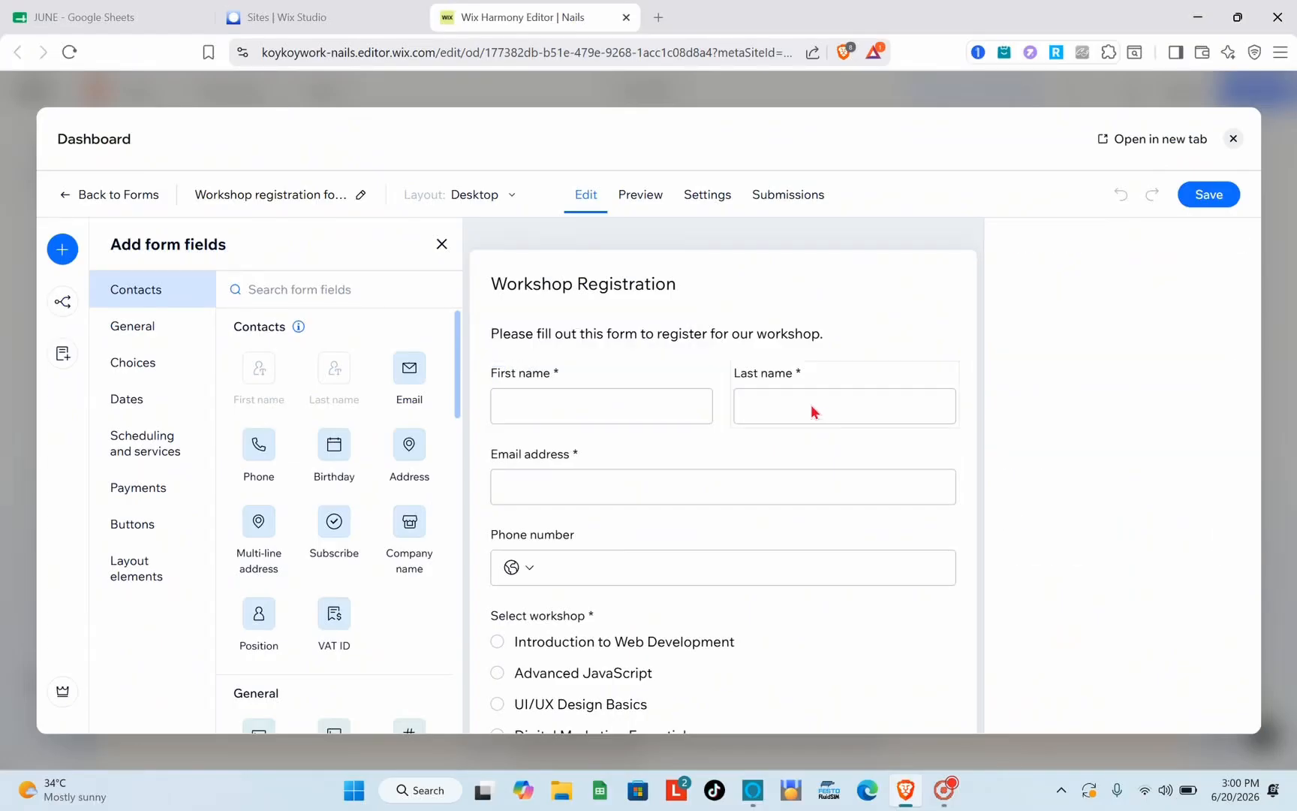
# Delete the Email address field from the Workshop Registration form
pyautogui.click(814, 411)
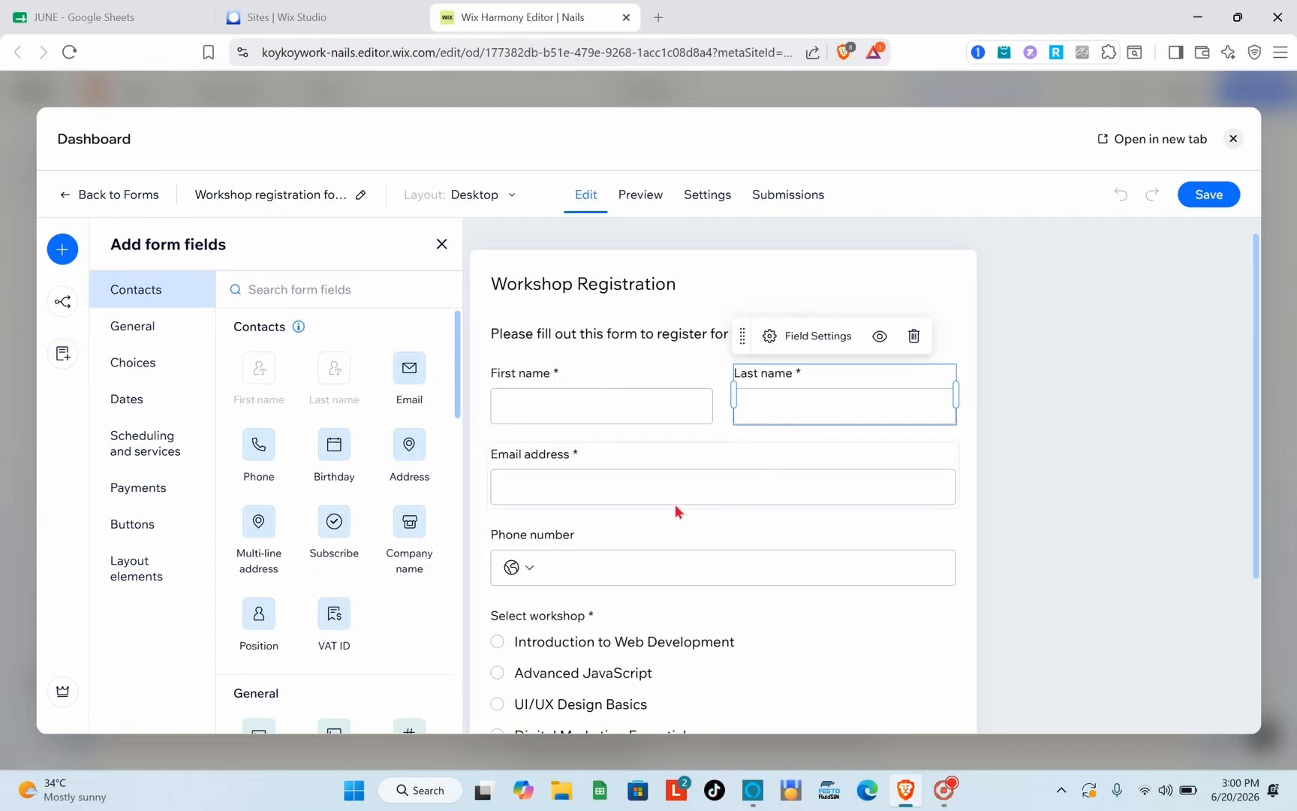
pyautogui.scroll(-1, 676, 512)
pyautogui.scroll(-3, 676, 512)
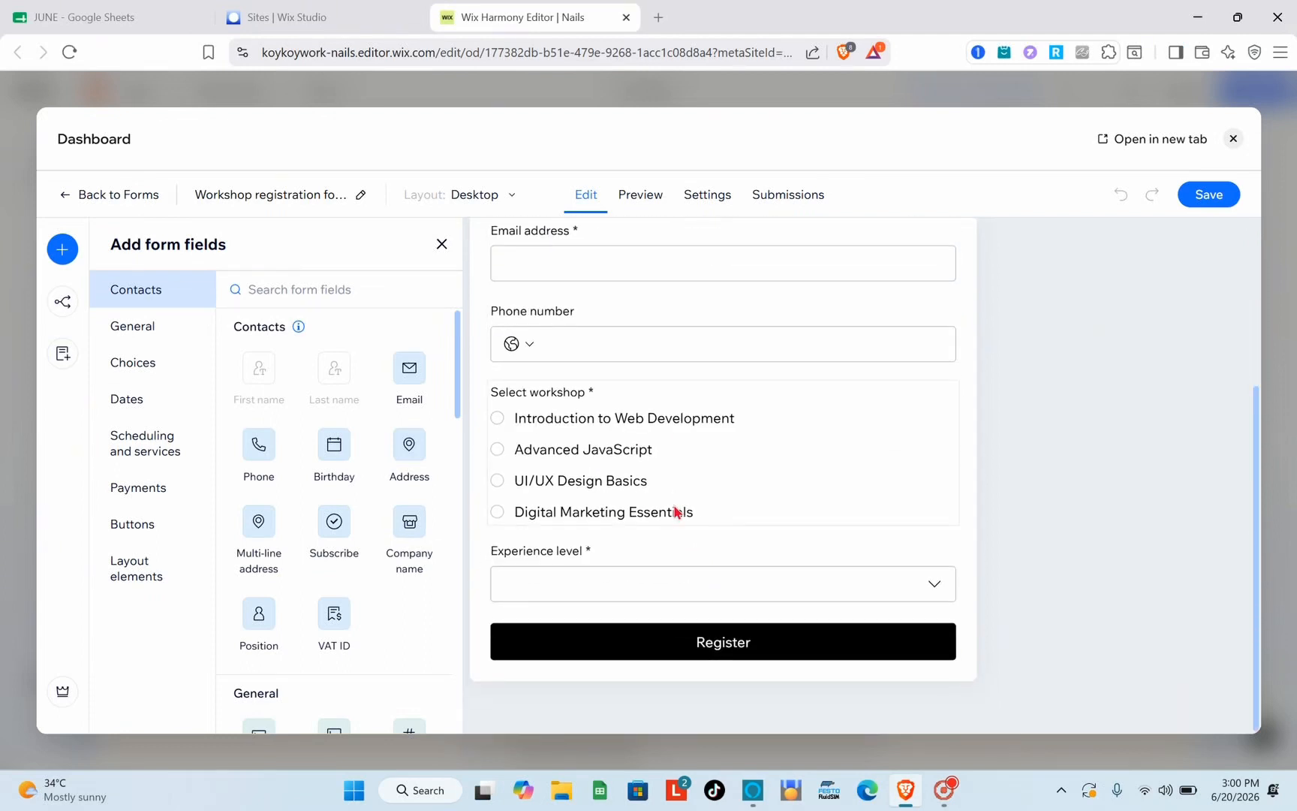
pyautogui.scroll(3, 745, 454)
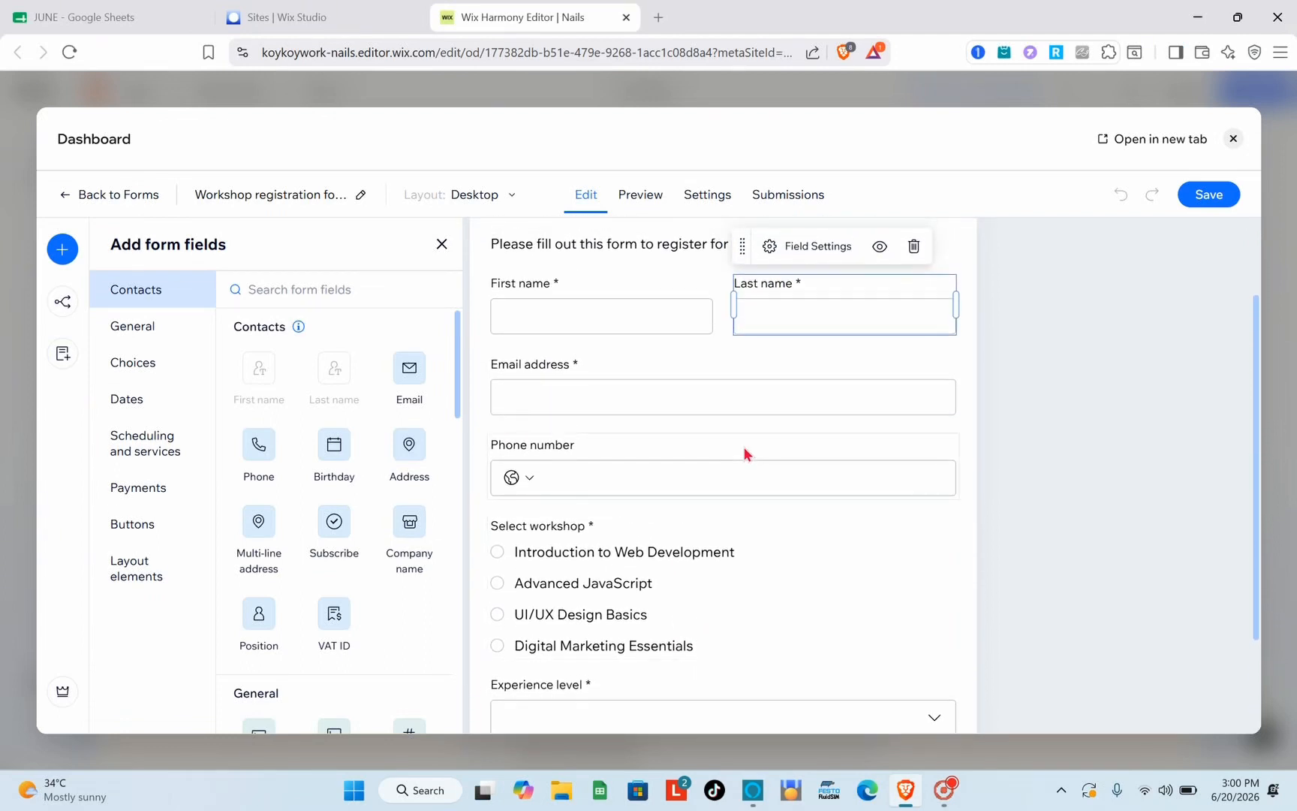
pyautogui.scroll(-2, 747, 452)
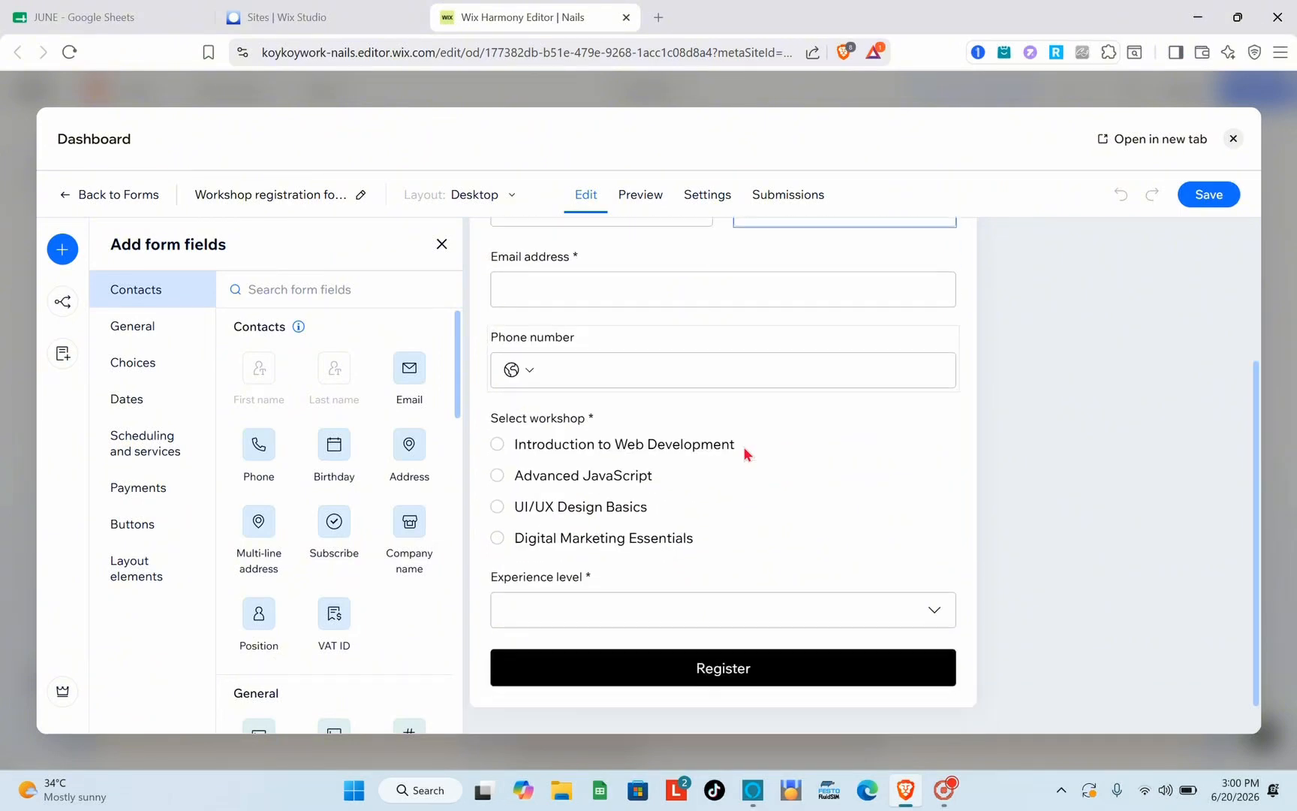
pyautogui.scroll(1, 703, 399)
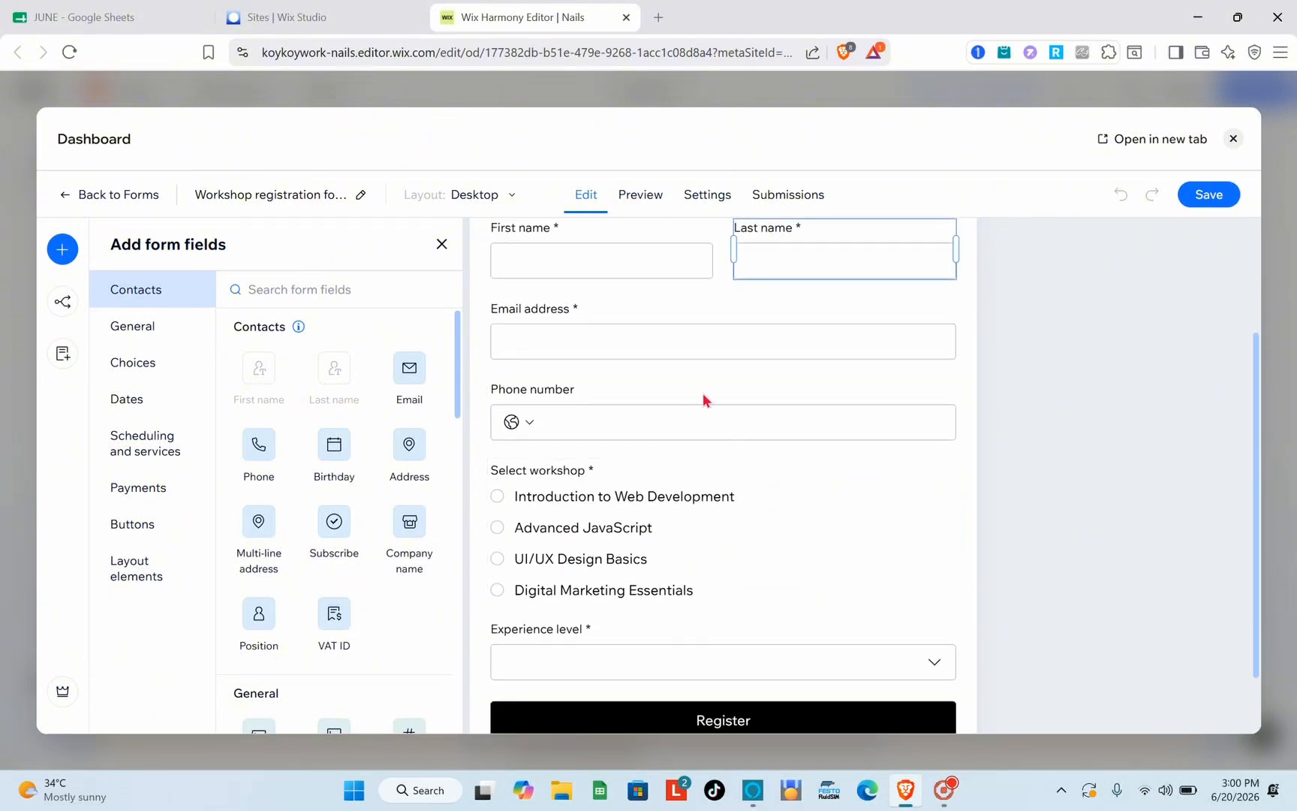
pyautogui.click(669, 344)
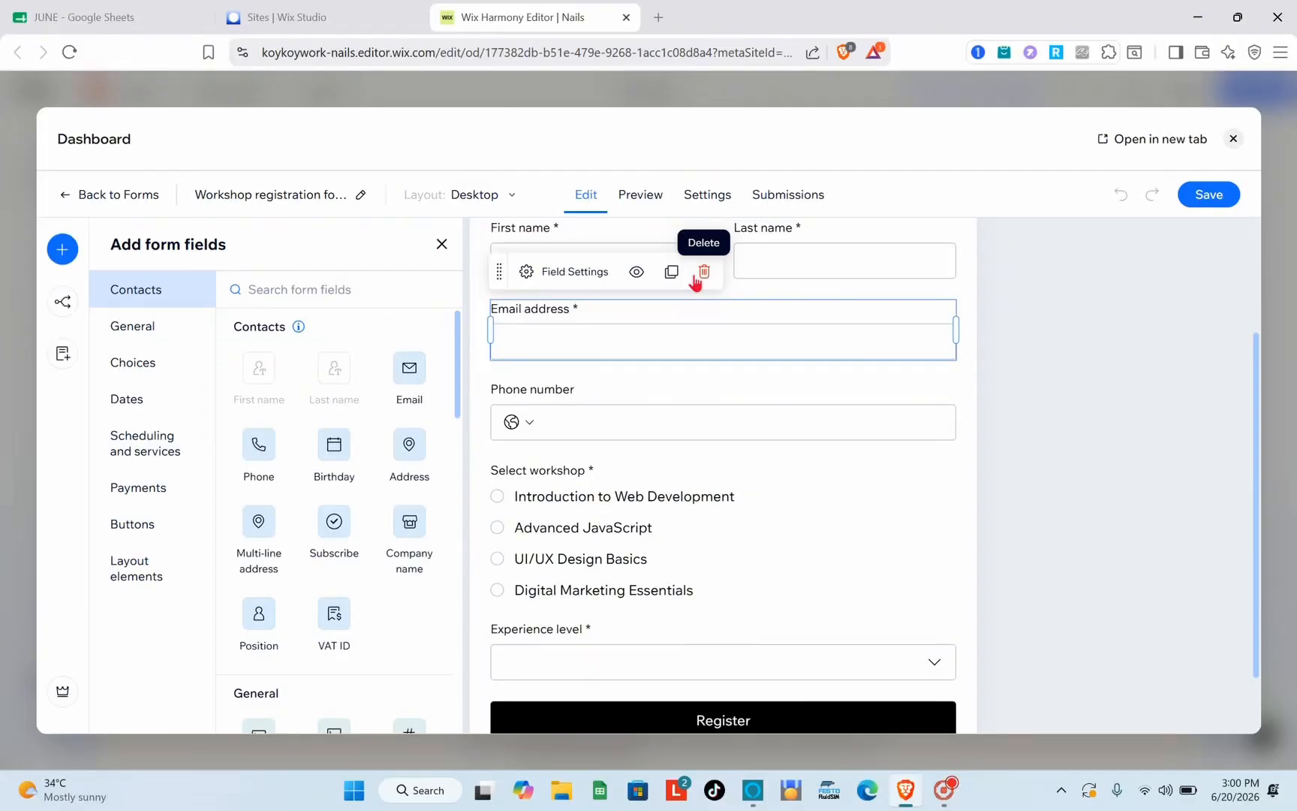
pyautogui.click(695, 279)
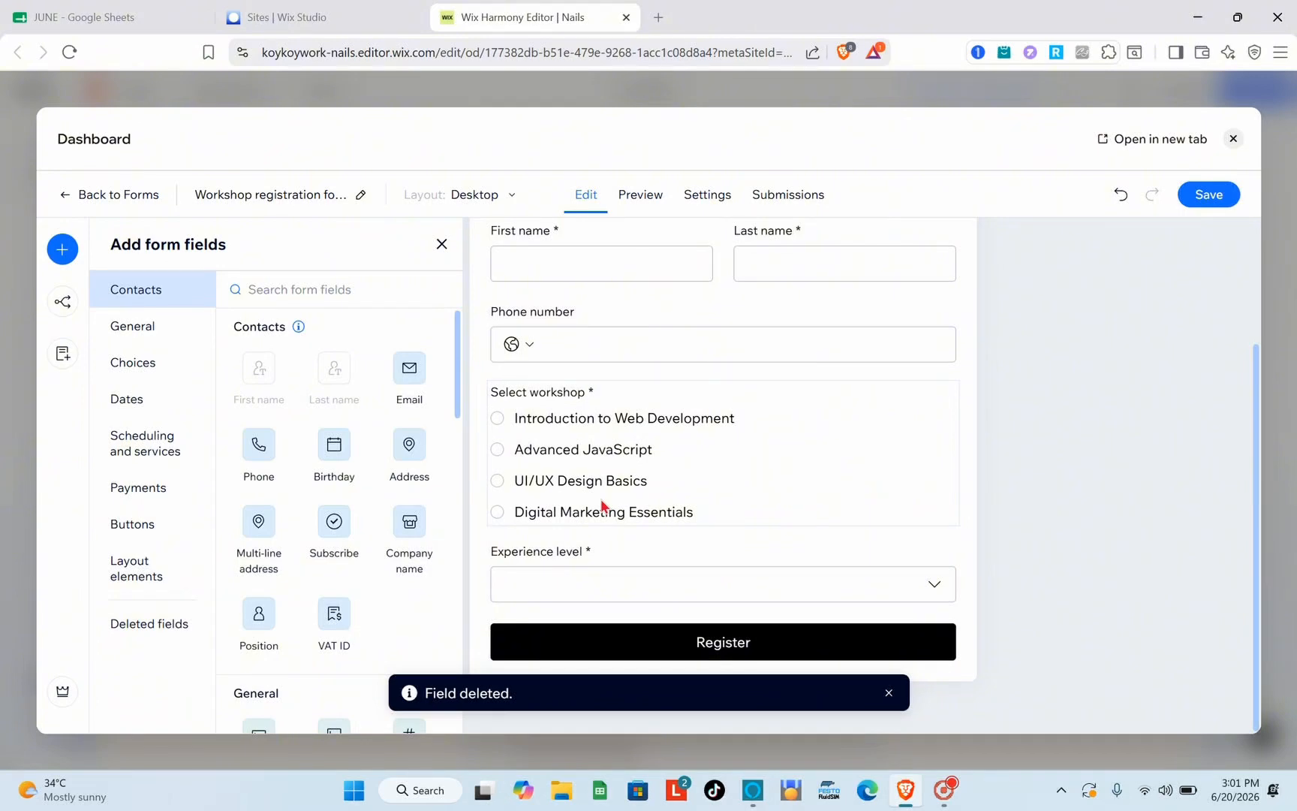
pyautogui.scroll(1, 625, 409)
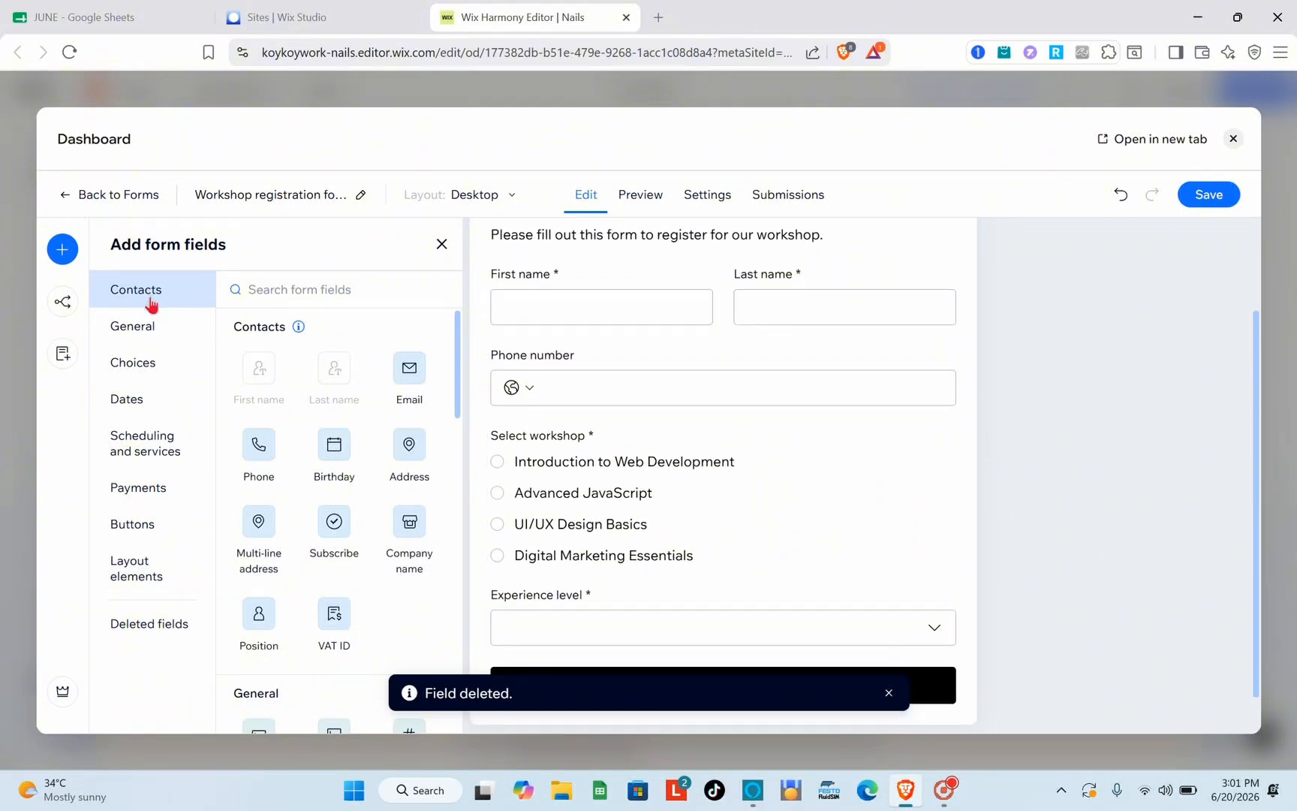
# Add a Long answer field below Experience level and enable its default response and field description options
pyautogui.click(136, 329)
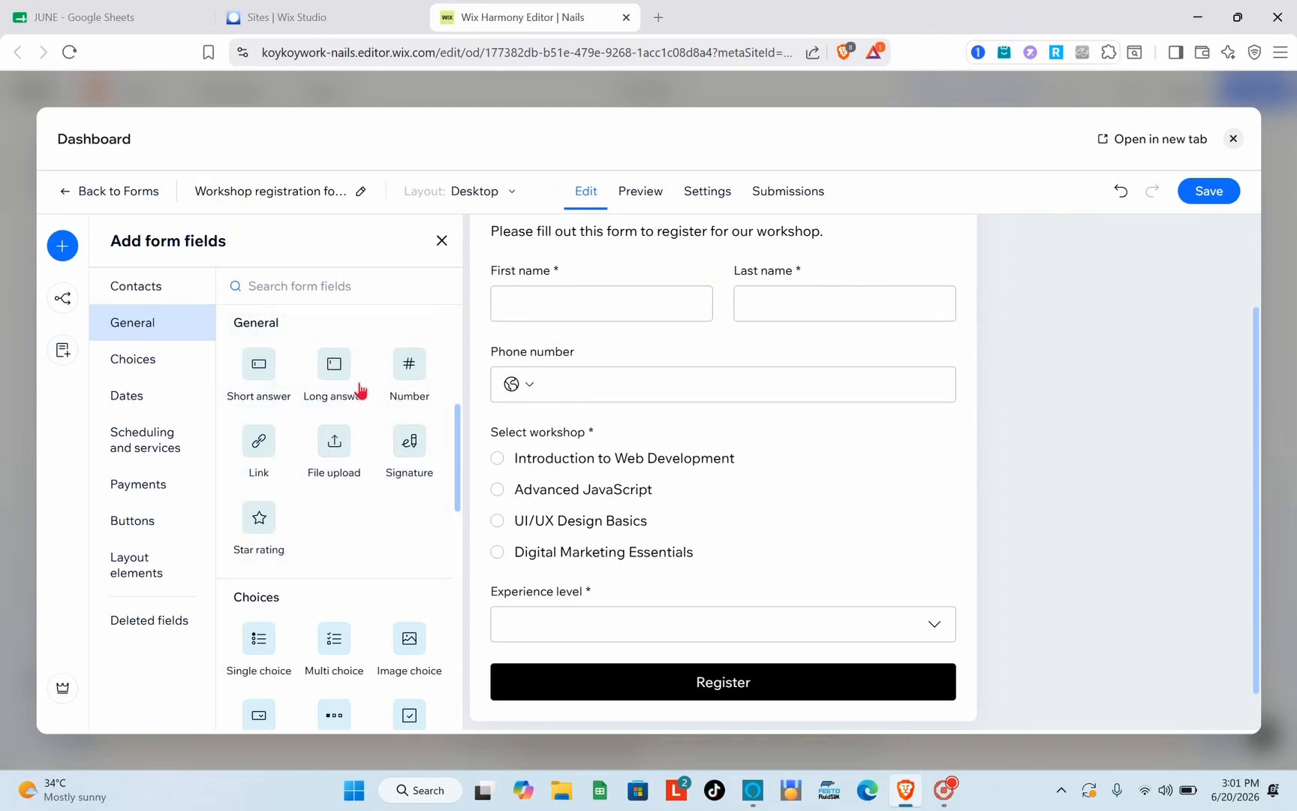
pyautogui.scroll(-1, 563, 486)
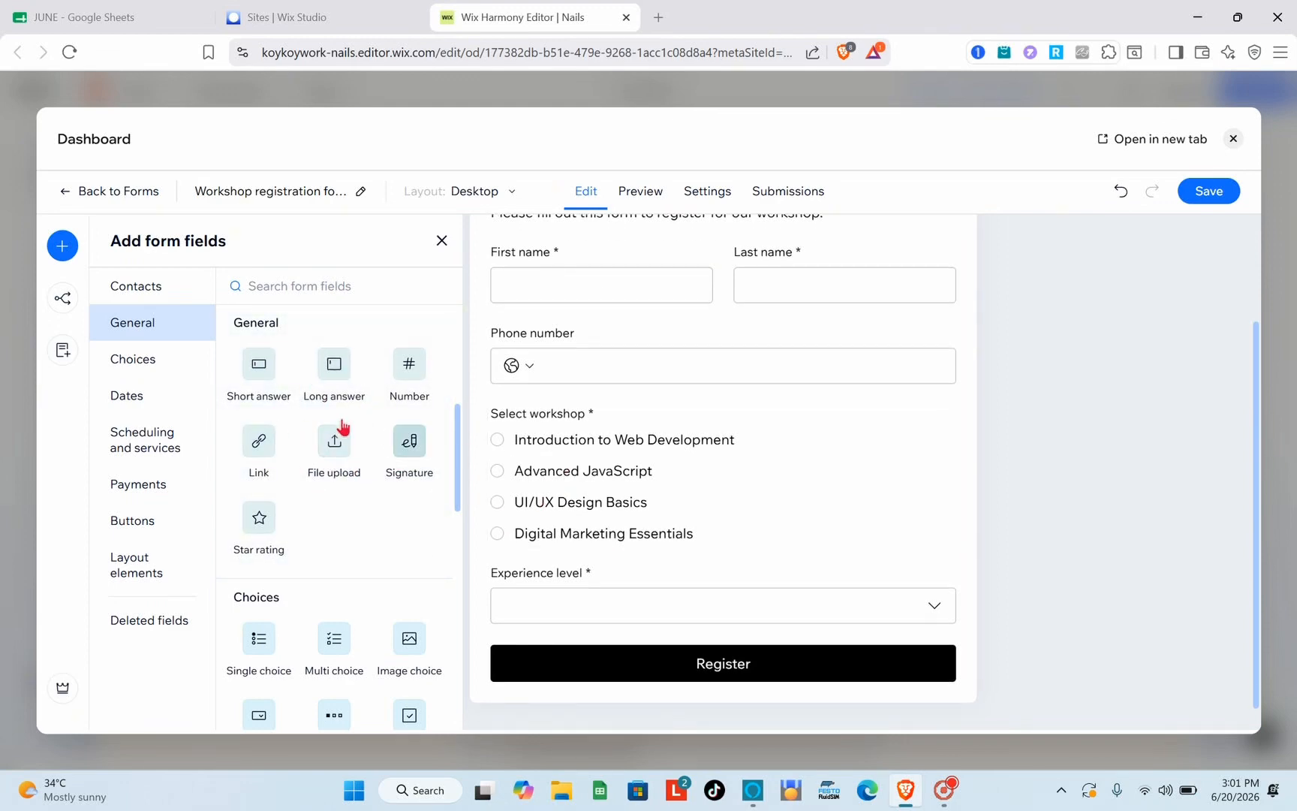
pyautogui.click(321, 379)
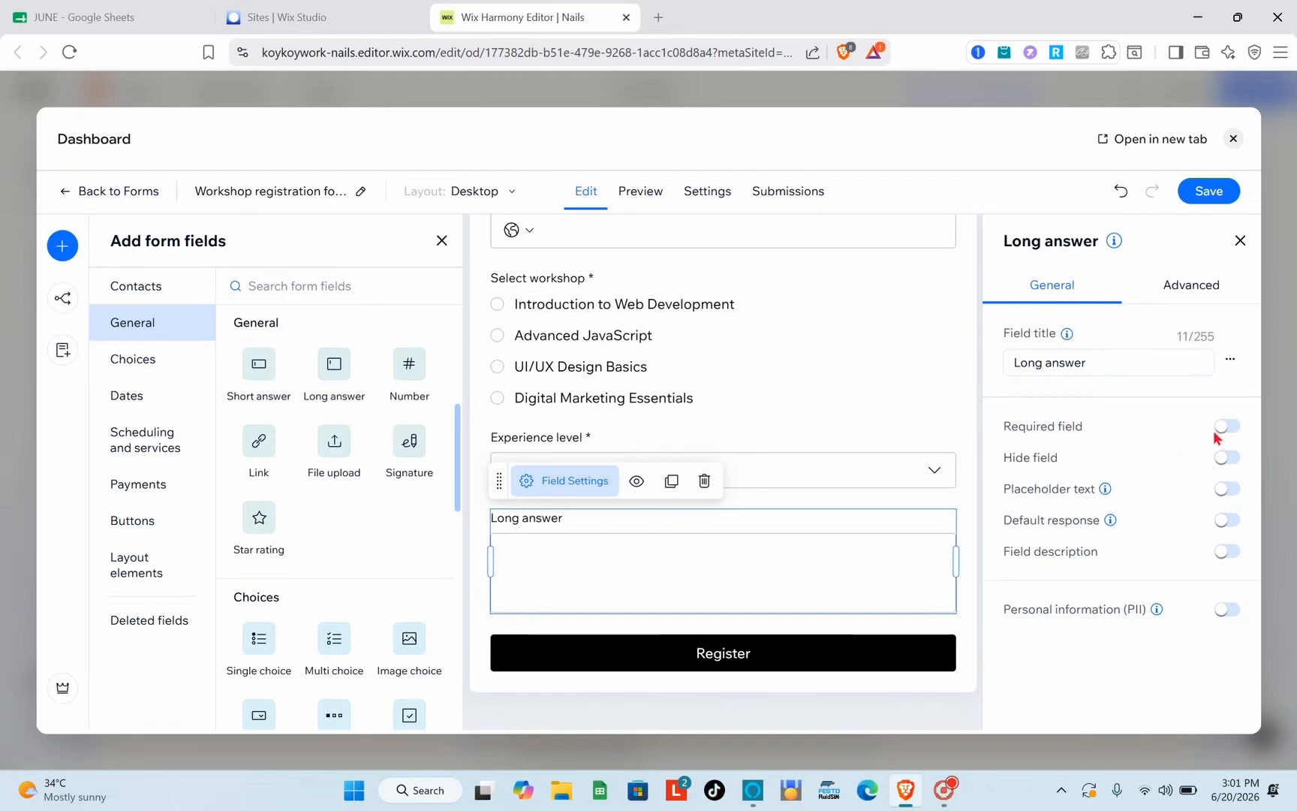
pyautogui.click(1227, 552)
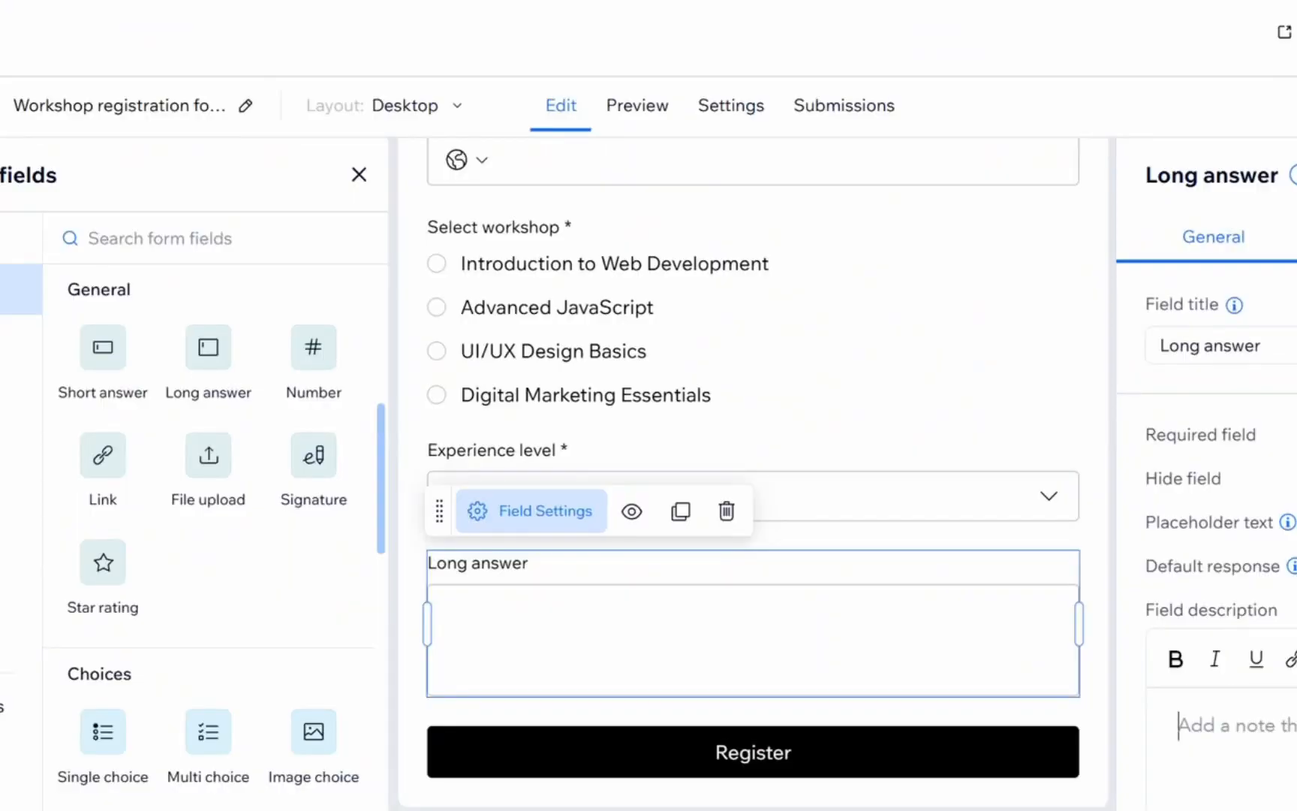
pyautogui.click(1296, 566)
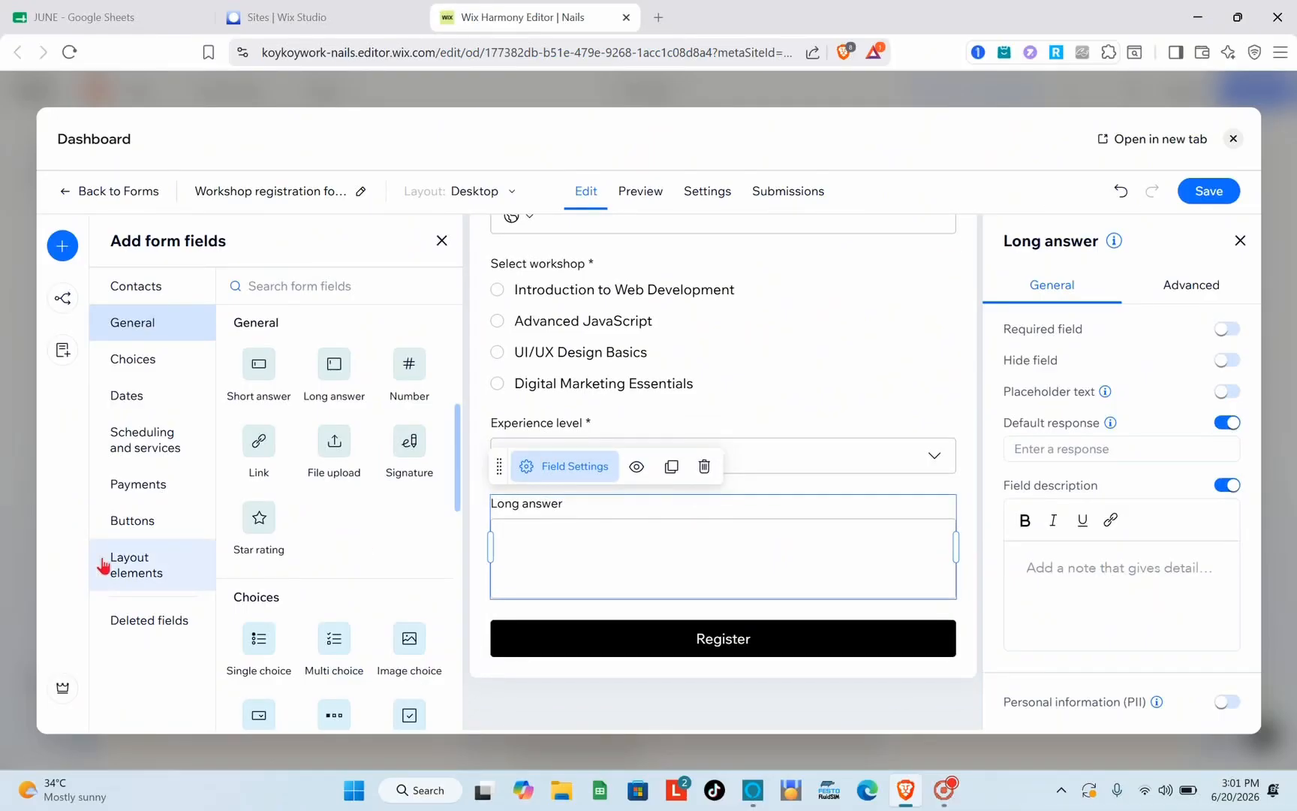
# Browse the Choices and Dates field categories, then save the form
pyautogui.click(152, 360)
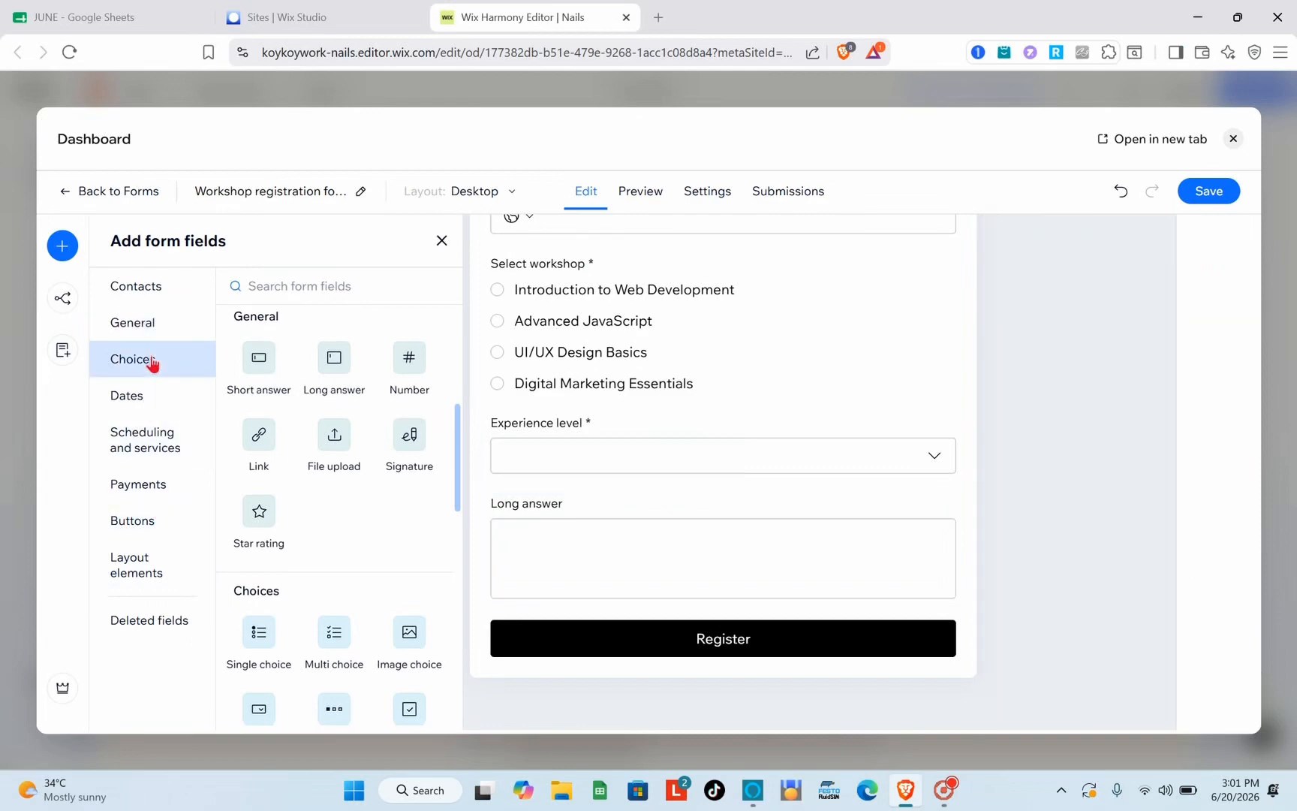
pyautogui.click(162, 397)
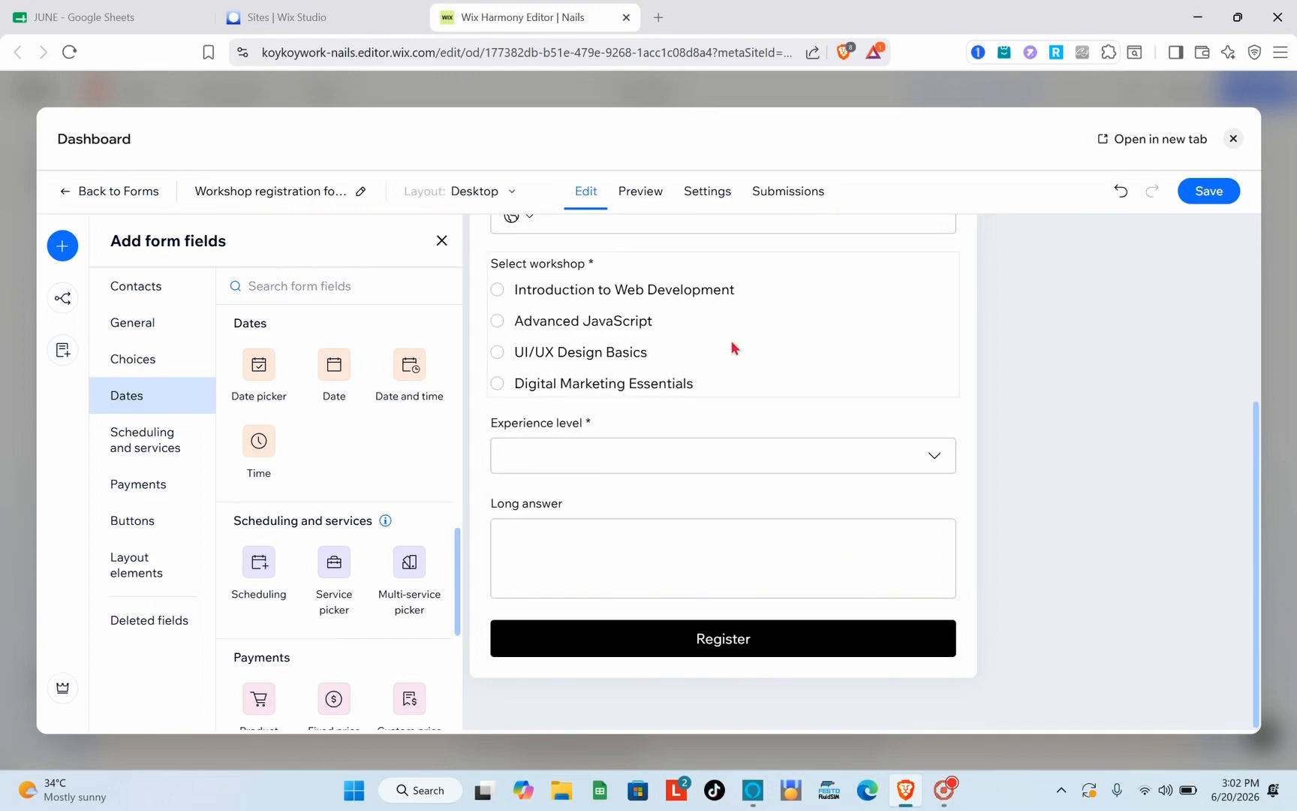
pyautogui.click(1200, 197)
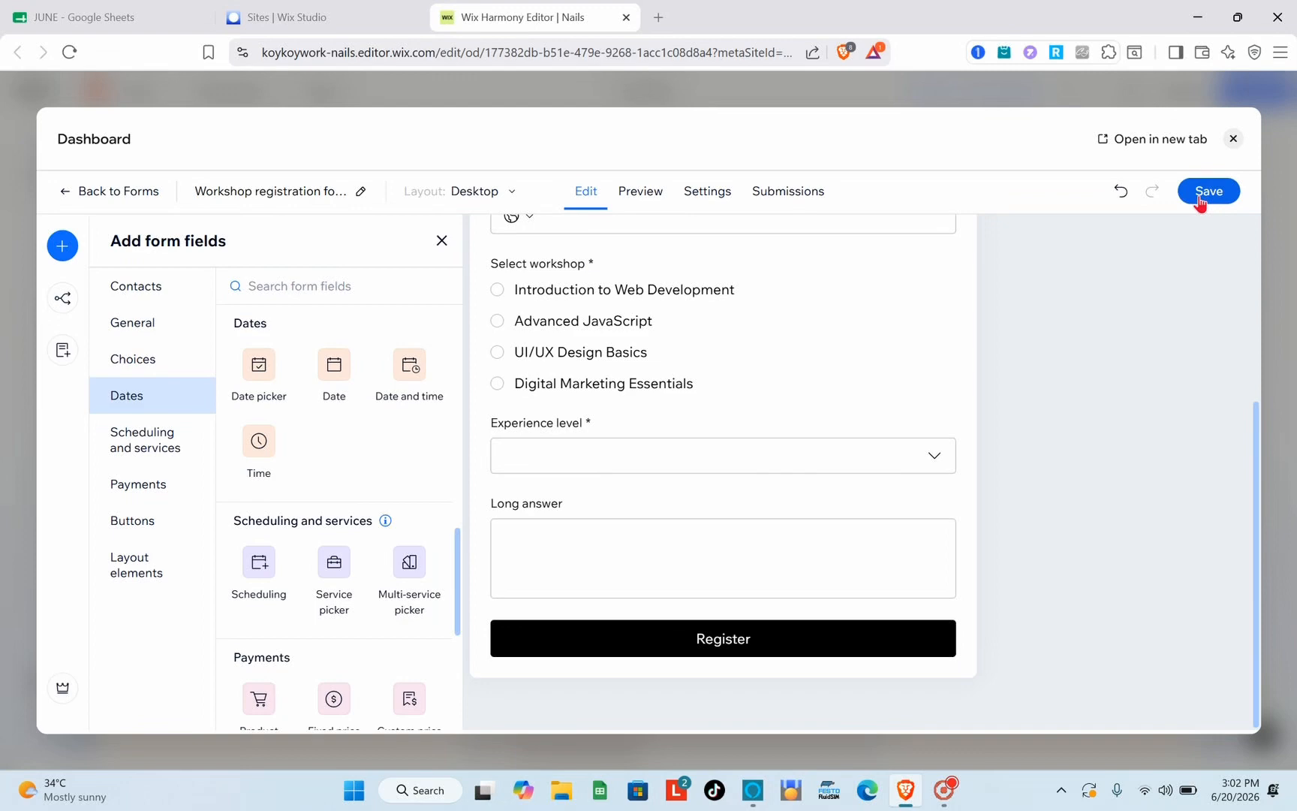
# Scroll through the form and browse the Buttons and Layout elements field categories
pyautogui.scroll(4, 706, 365)
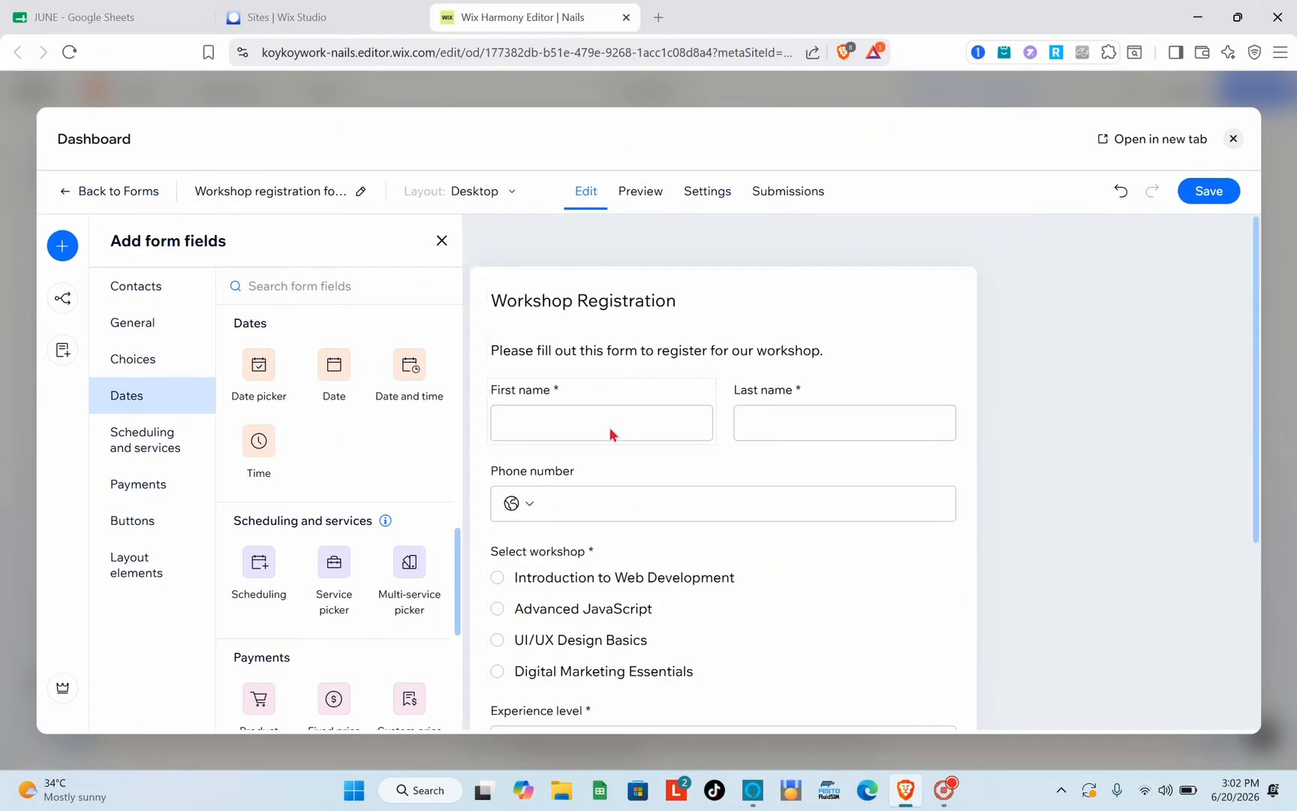
pyautogui.scroll(-1, 609, 433)
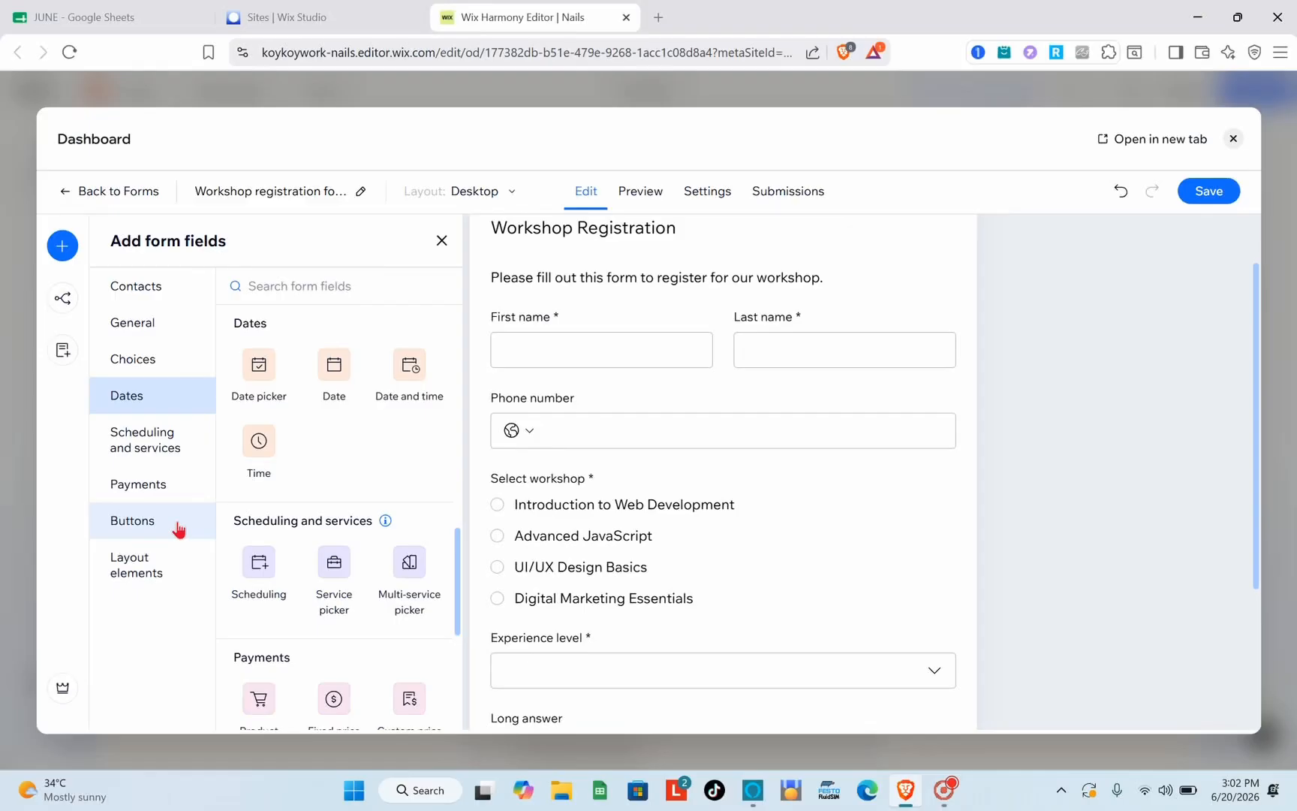
pyautogui.click(178, 527)
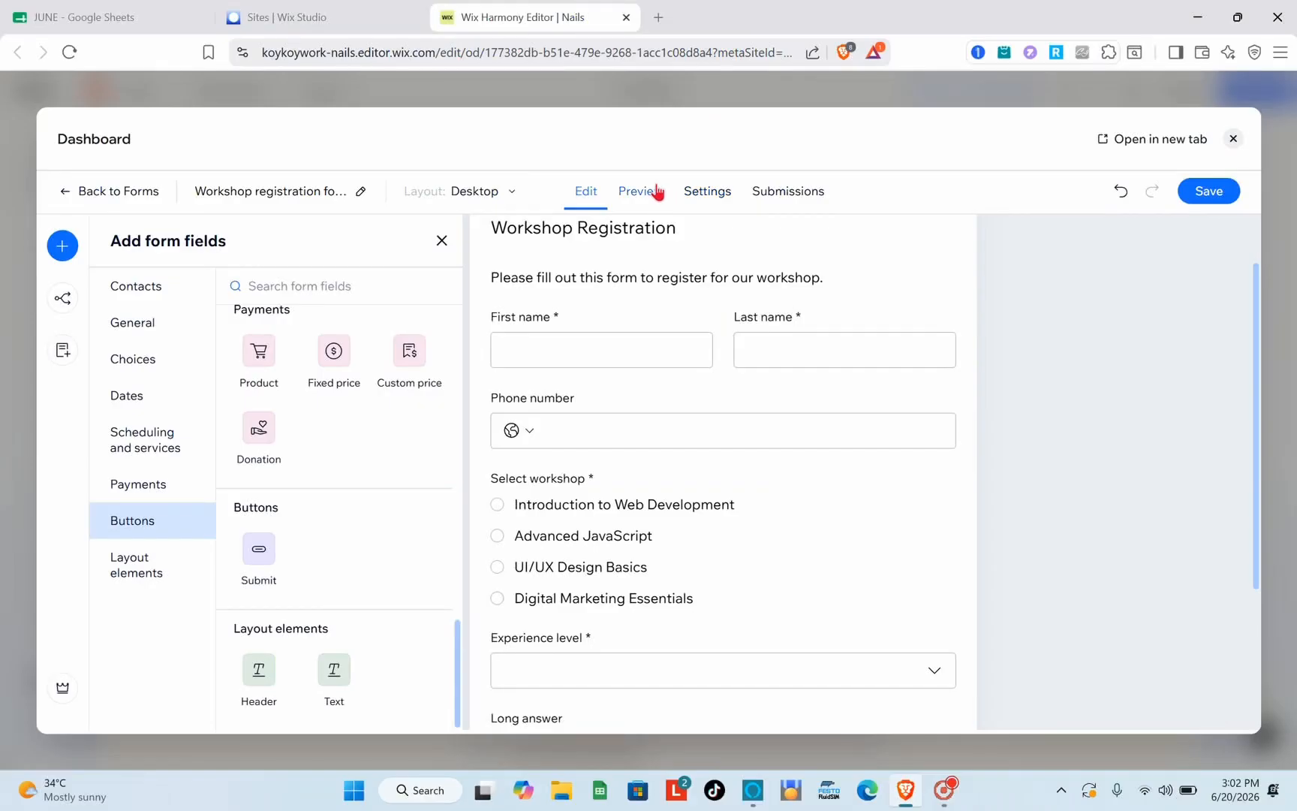
# Preview the form and open the phone number's country code list
pyautogui.click(658, 193)
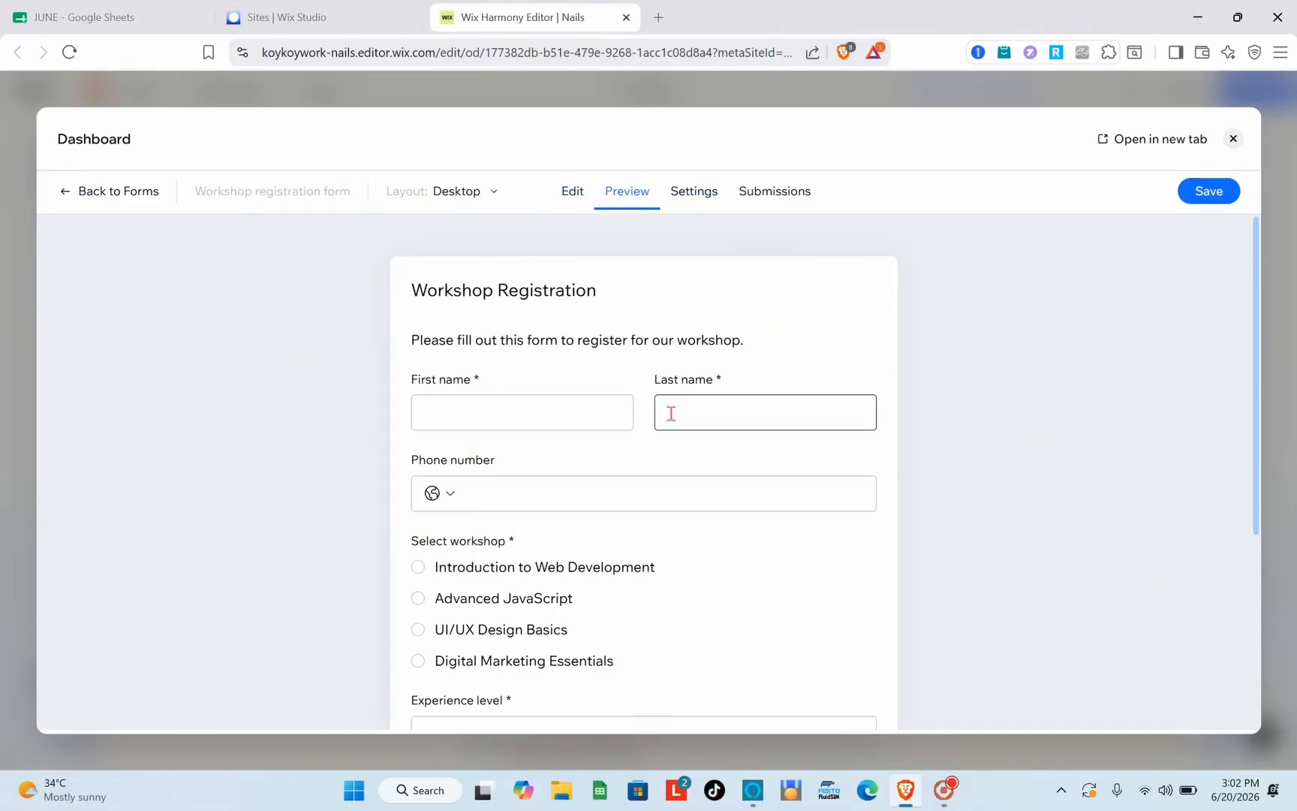
pyautogui.scroll(-5, 671, 413)
pyautogui.scroll(5, 671, 413)
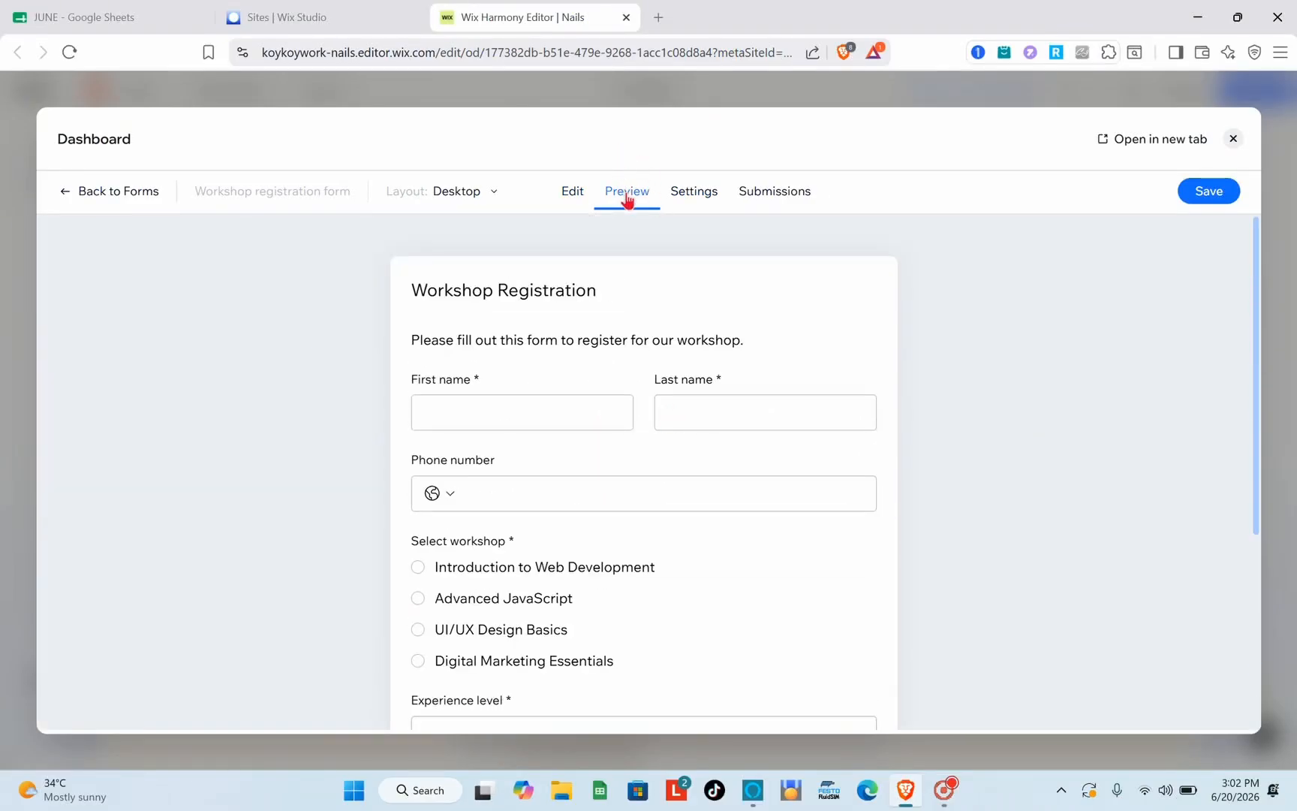
pyautogui.scroll(-4, 654, 388)
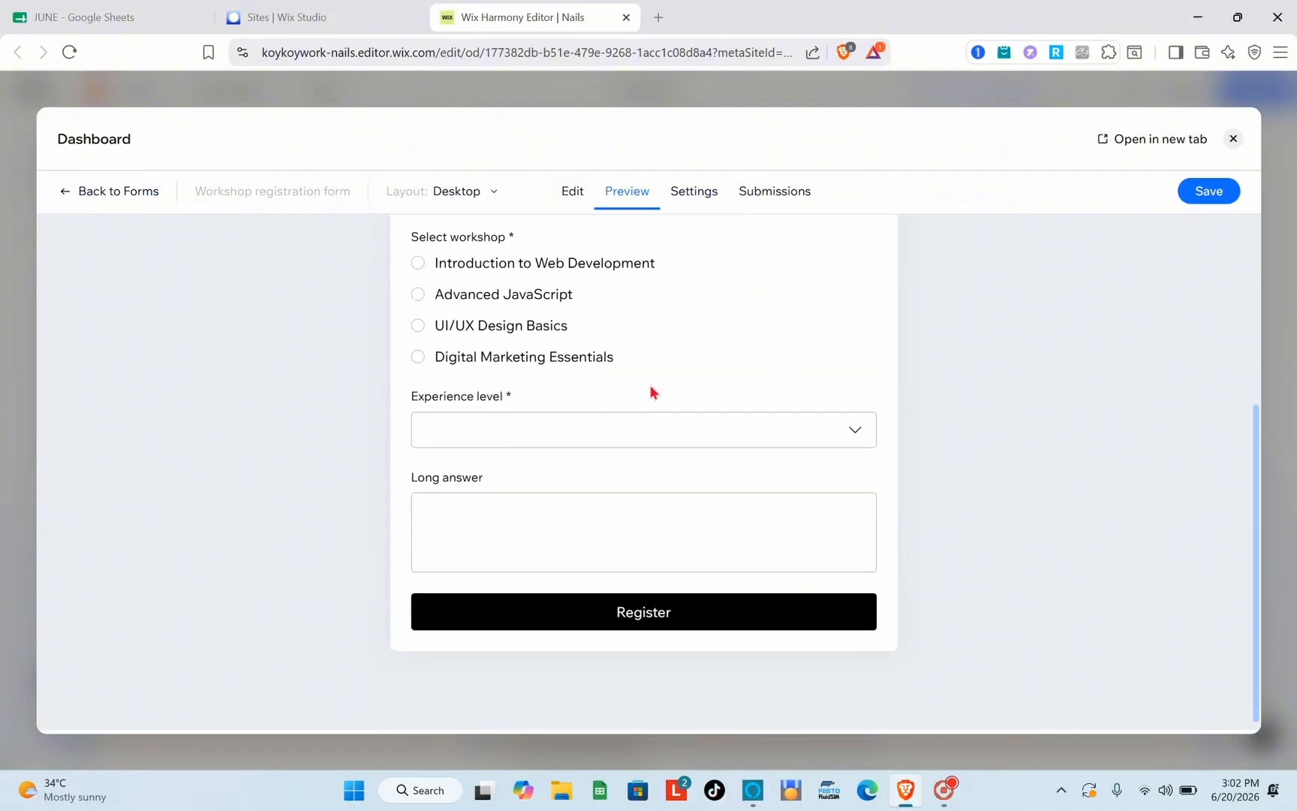
pyautogui.scroll(1, 654, 388)
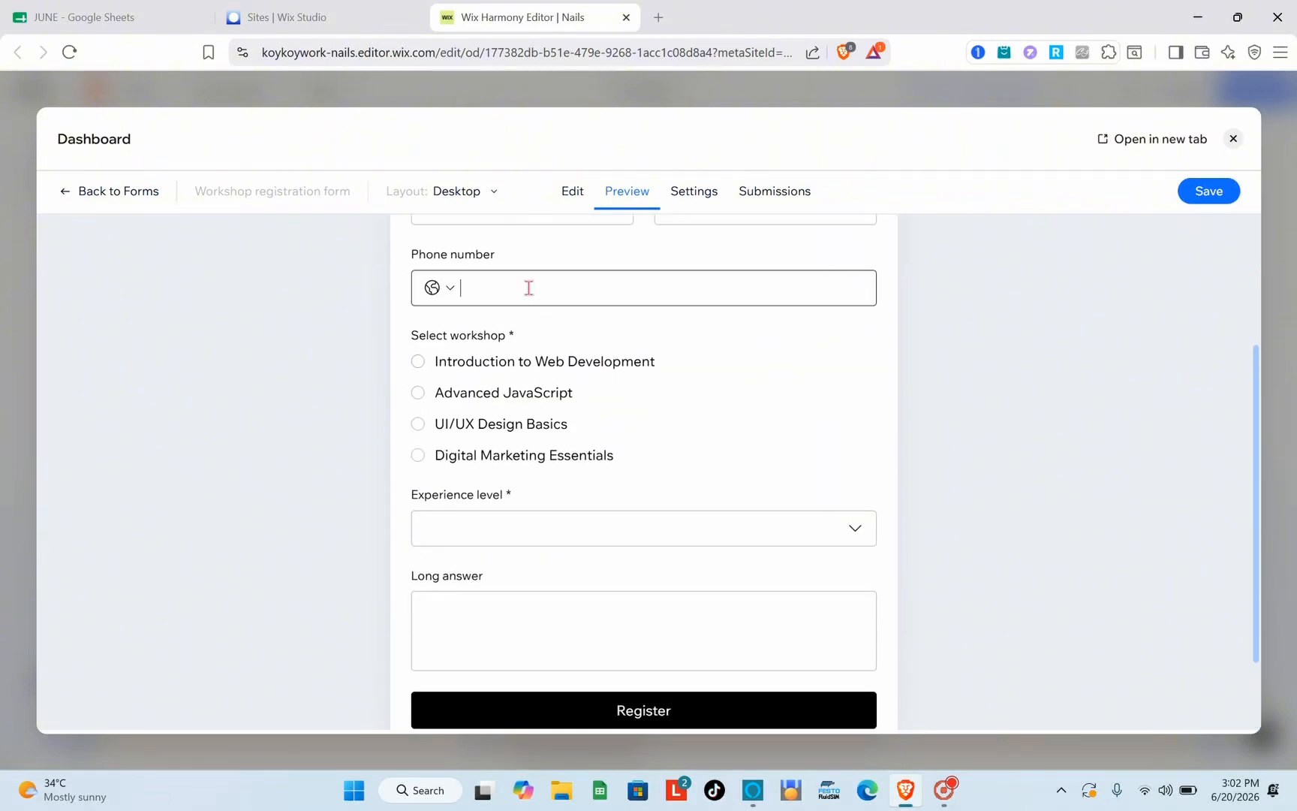
pyautogui.click(446, 293)
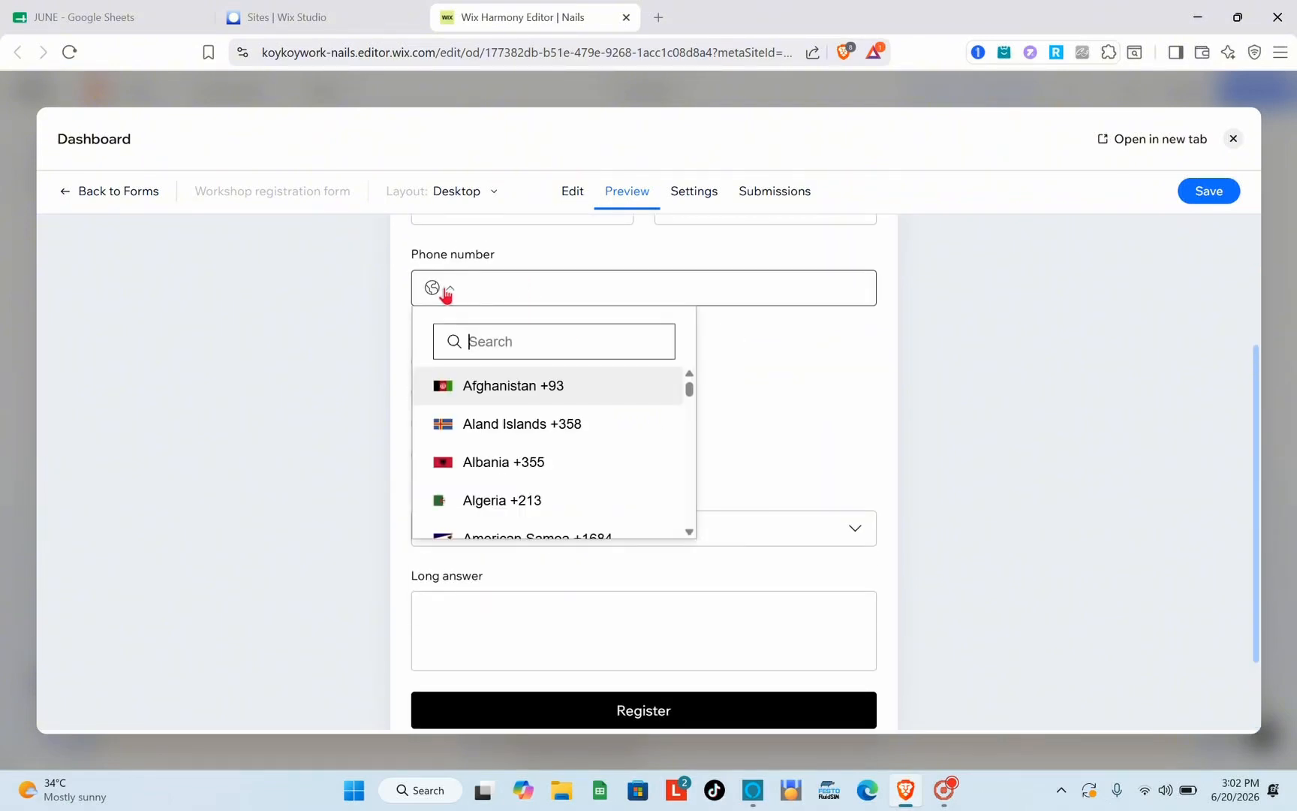
pyautogui.click(744, 380)
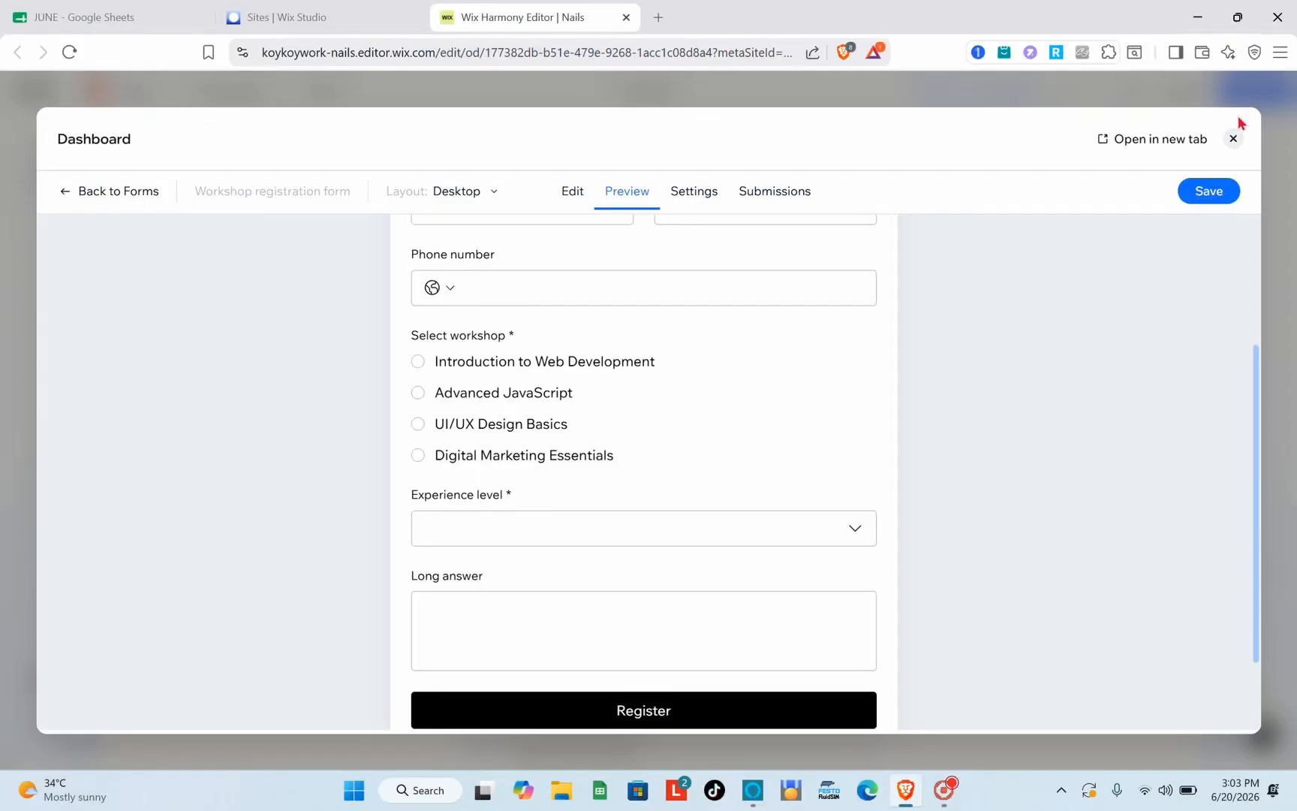
# Close the form editor and review the updated Workshop Registration form on the home page
pyautogui.click(1232, 140)
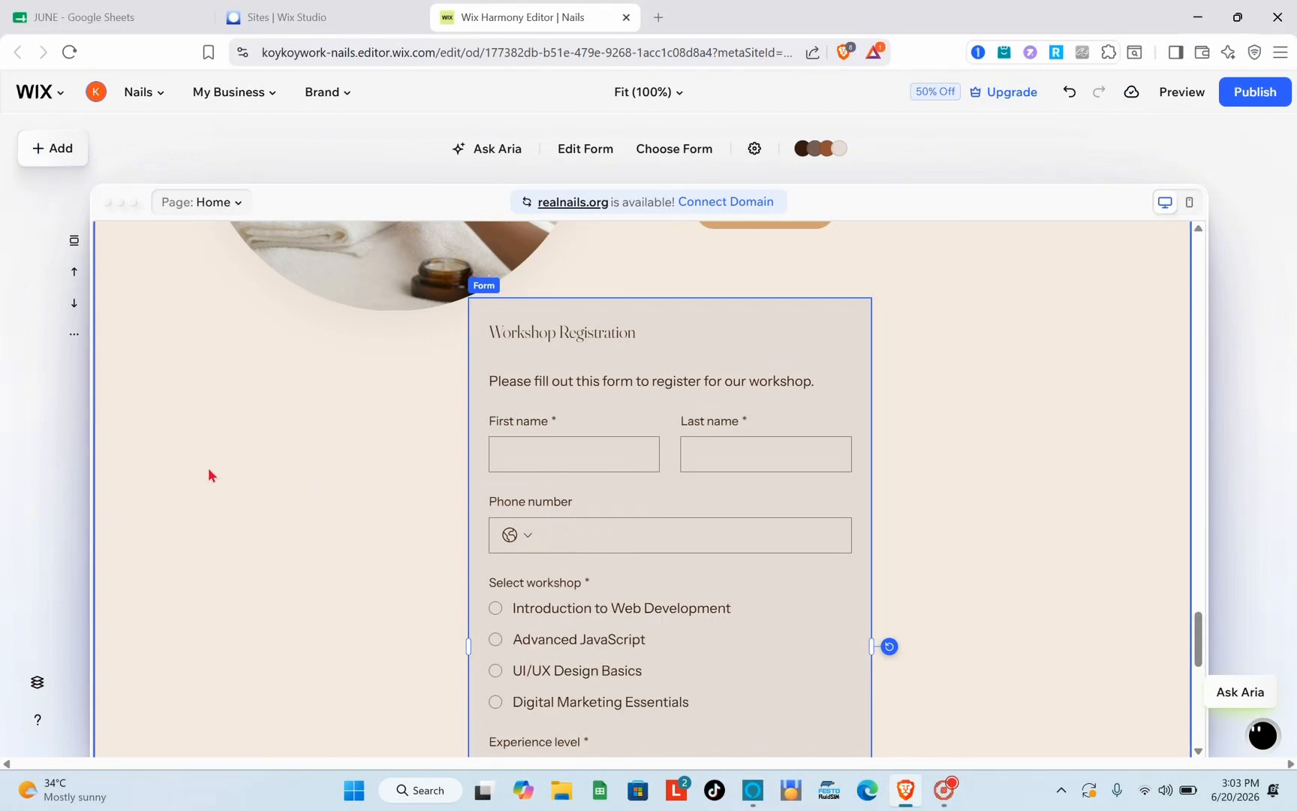
pyautogui.scroll(-9, 669, 527)
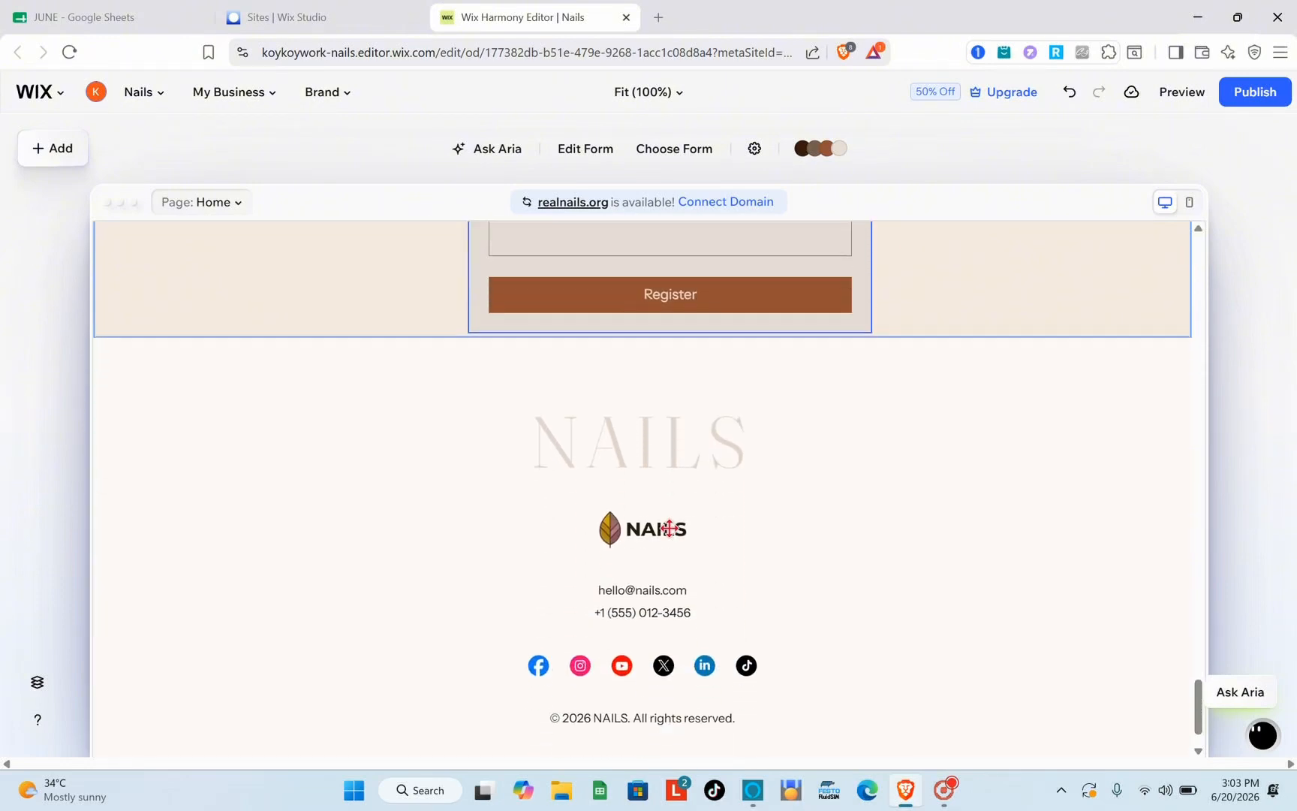
pyautogui.scroll(8, 669, 528)
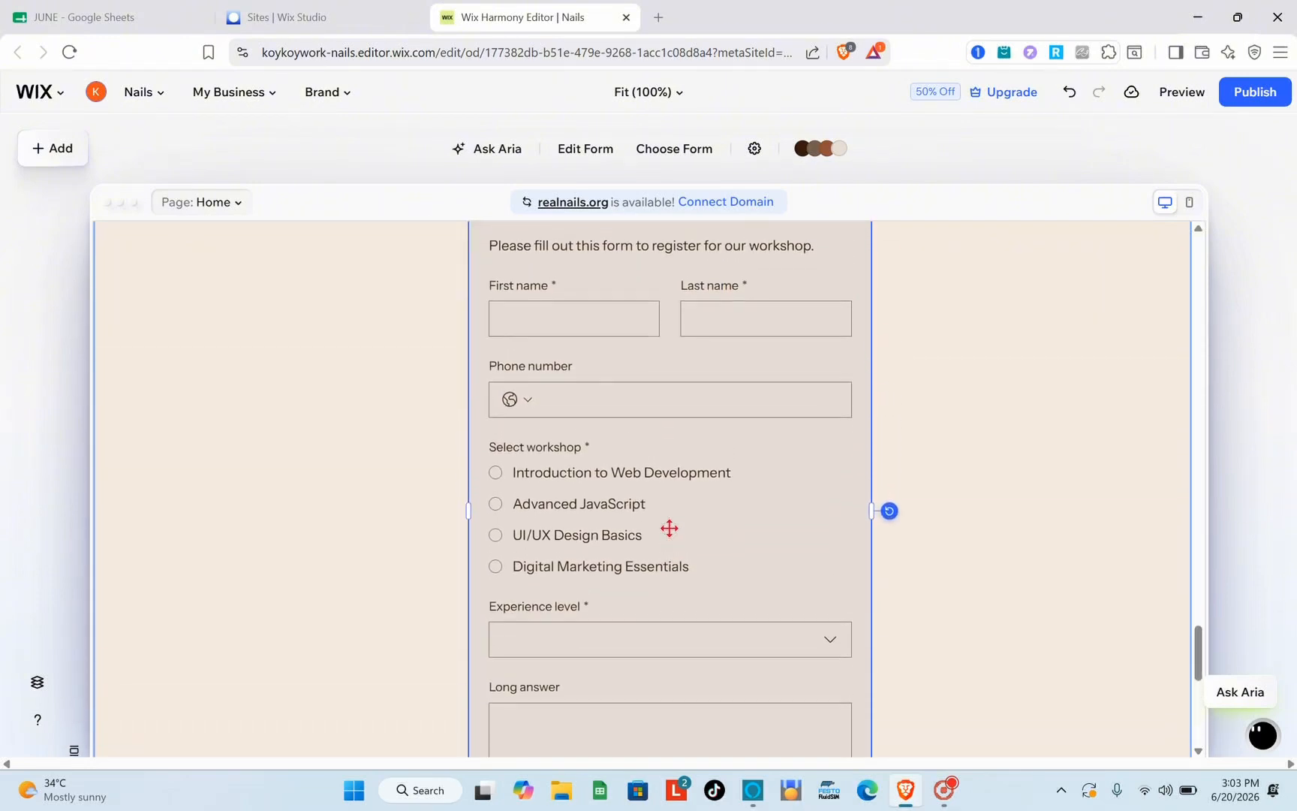